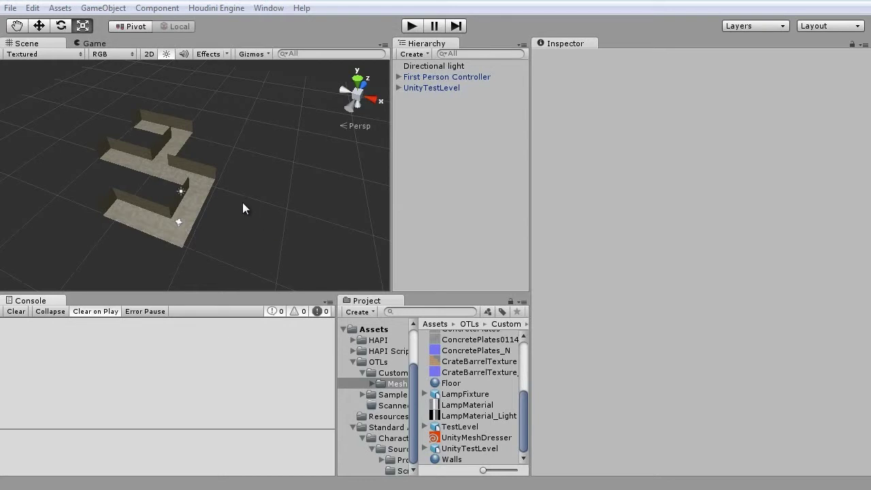
Step: Play-test the empty level in first person, walking its corridors with the statistics overlay hidden, and stop the preview
middle_click_drag(242, 202, 276, 177)
scroll(274, 193, "up", 10, "alt")
right_click_drag(273, 242, 375, 43)
left_click(408, 27)
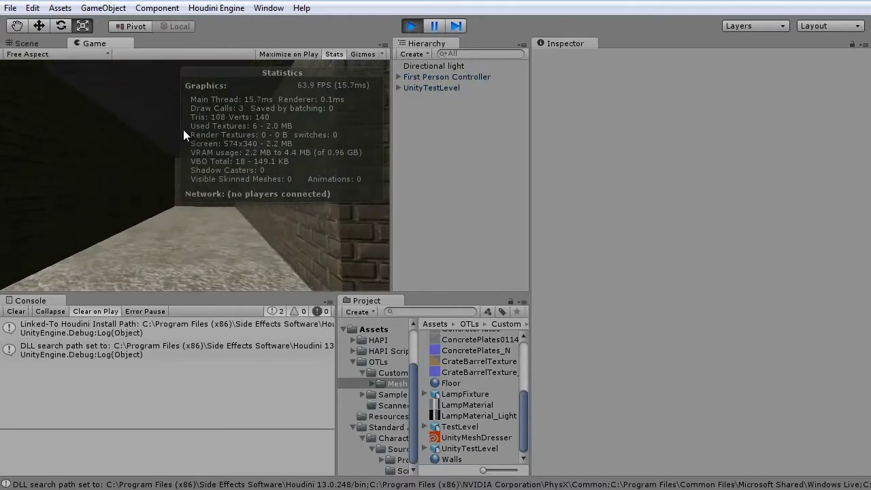
left_click(331, 54)
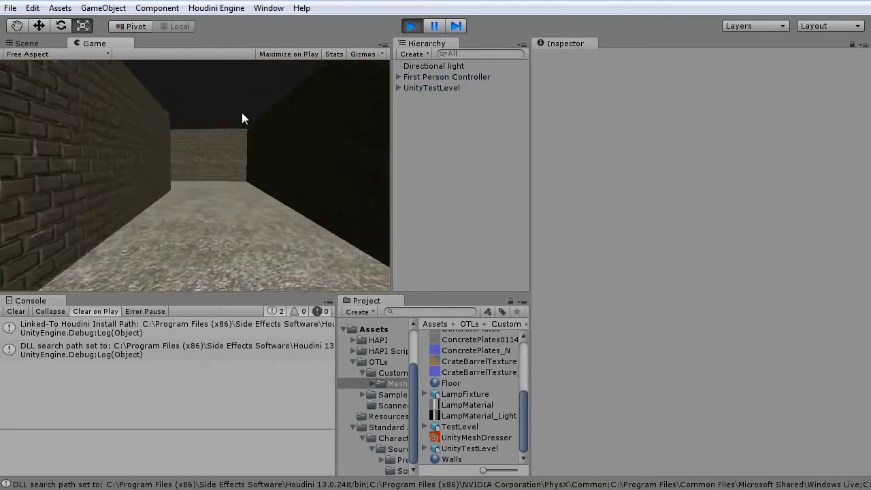
key("w")
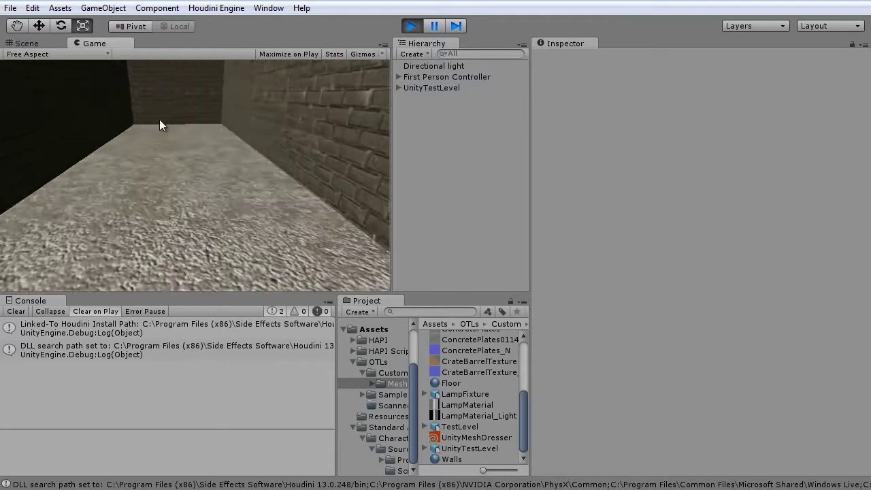
key("w")
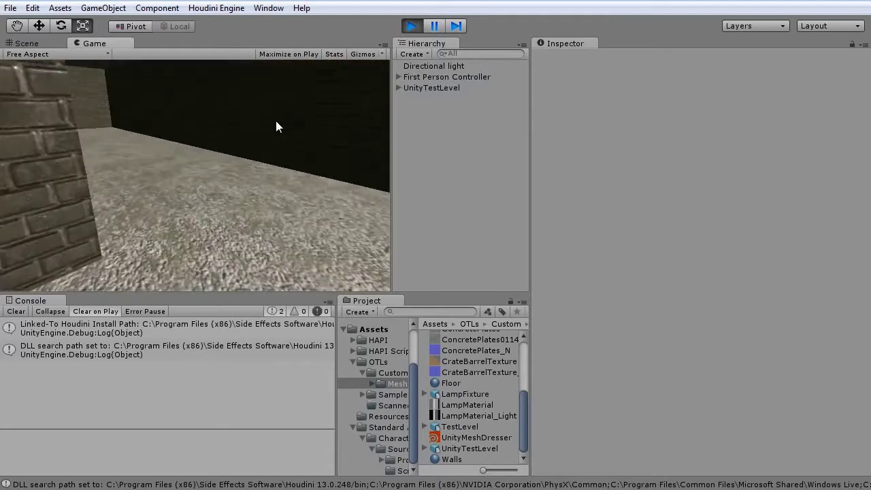
key("w")
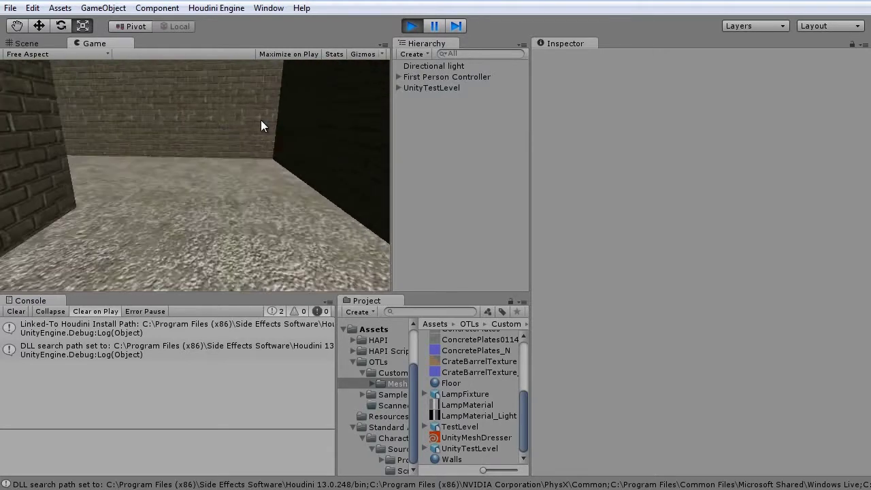
key("w")
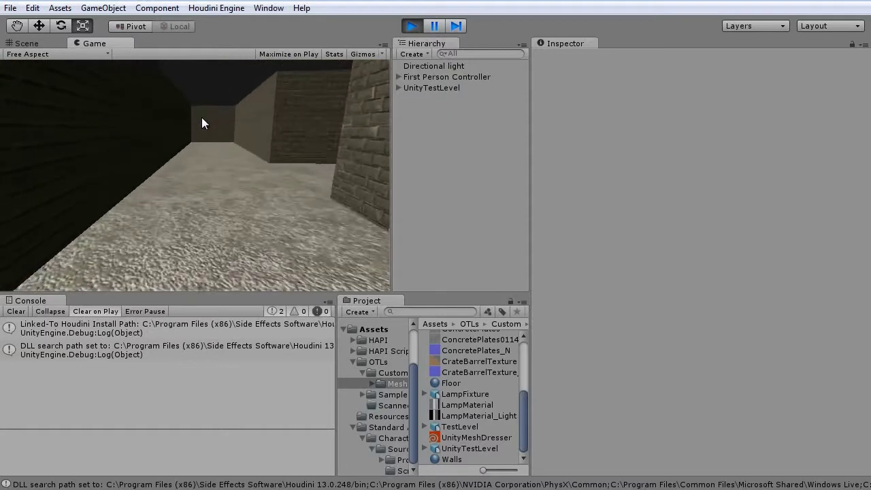
key("w")
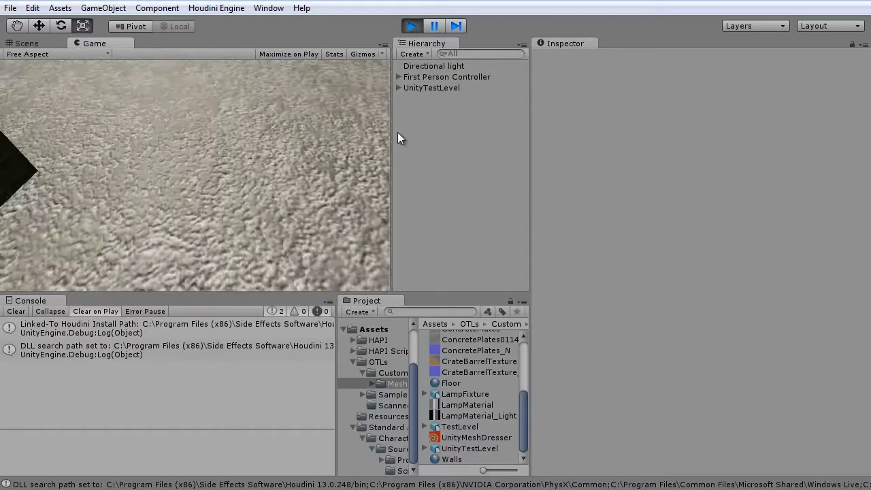
key("w")
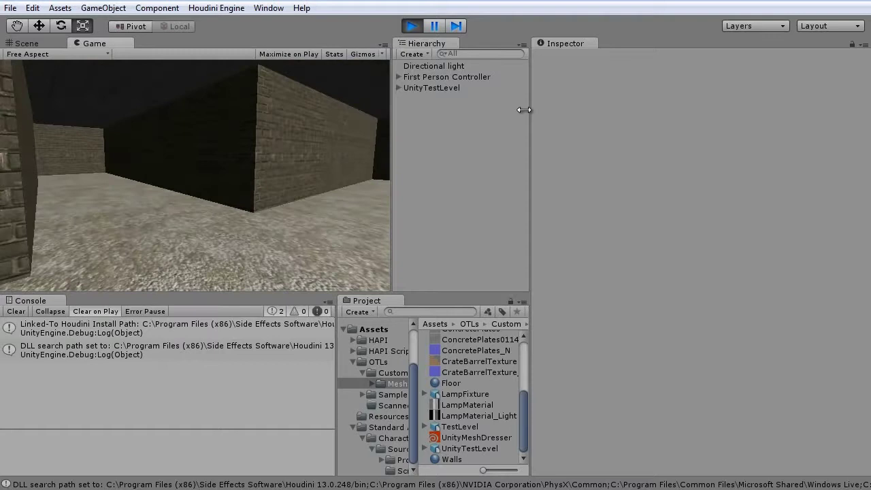
left_click(411, 27)
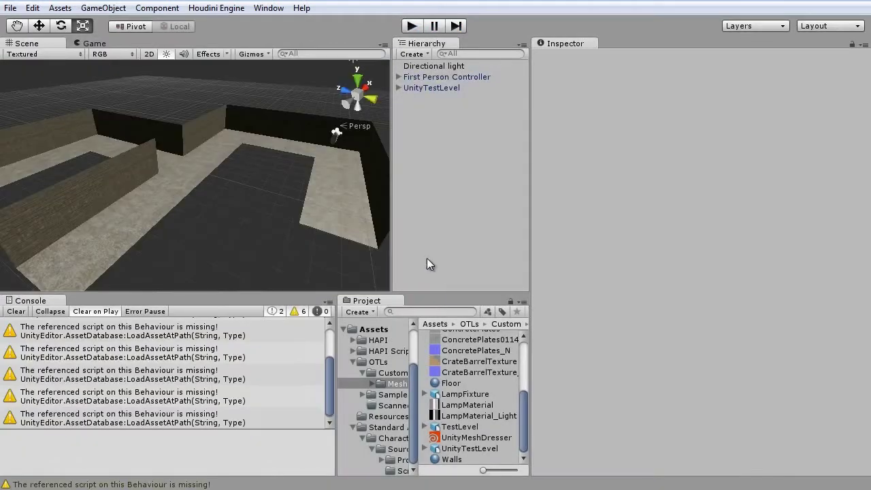
Step: Add the UnityMeshDresser asset from the project files to the scene
left_click_drag(519, 396, 466, 436)
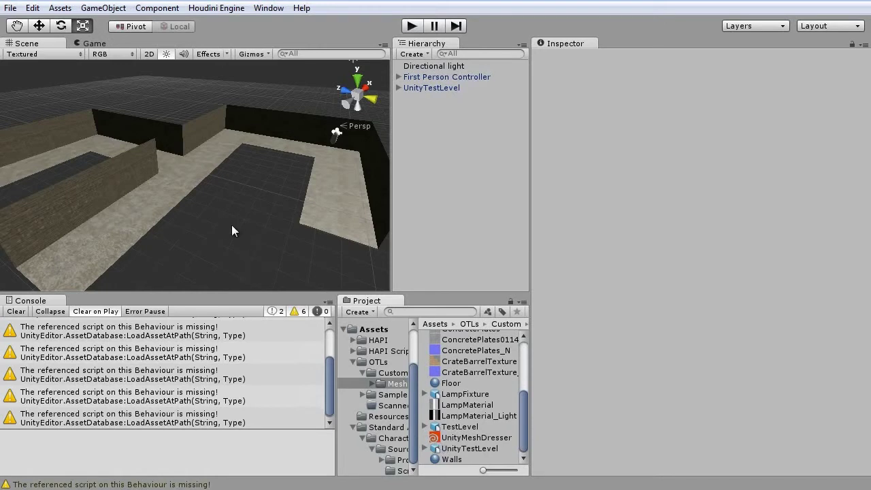
mouse_move(231, 230)
left_mouse_down("alt")
mouse_move(285, 217)
mouse_move(272, 188)
mouse_move(140, 195)
mouse_move(206, 201)
mouse_move(161, 197)
mouse_move(218, 228)
left_mouse_up("alt")
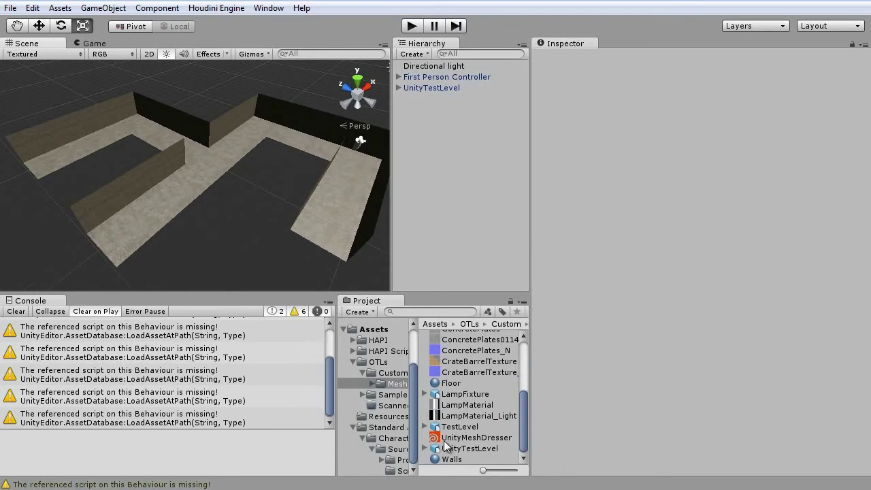
left_click_drag(438, 439, 422, 141)
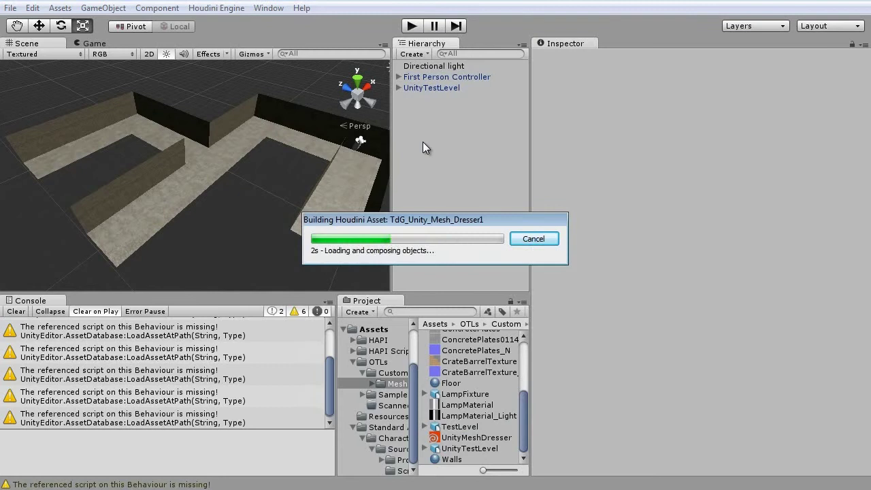
left_click(217, 255)
left_click_drag(218, 255, 218, 183, "alt")
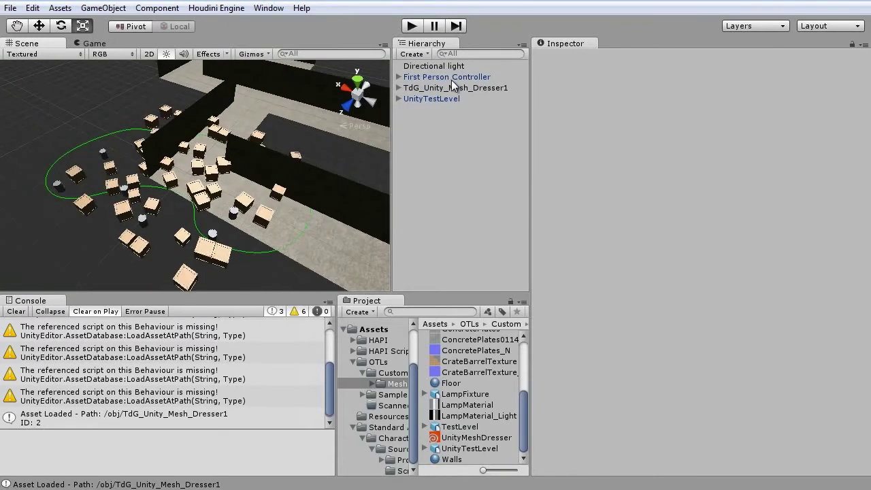
Step: Select the mesh dresser object in the scene and bring up its HAPI_Parms settings
left_click(451, 90)
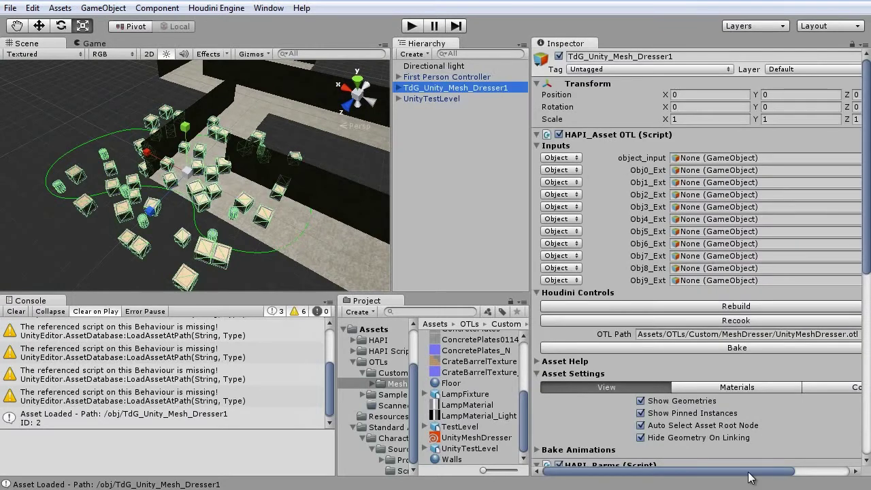
left_click_drag(748, 471, 840, 432)
left_click_drag(867, 162, 828, 328)
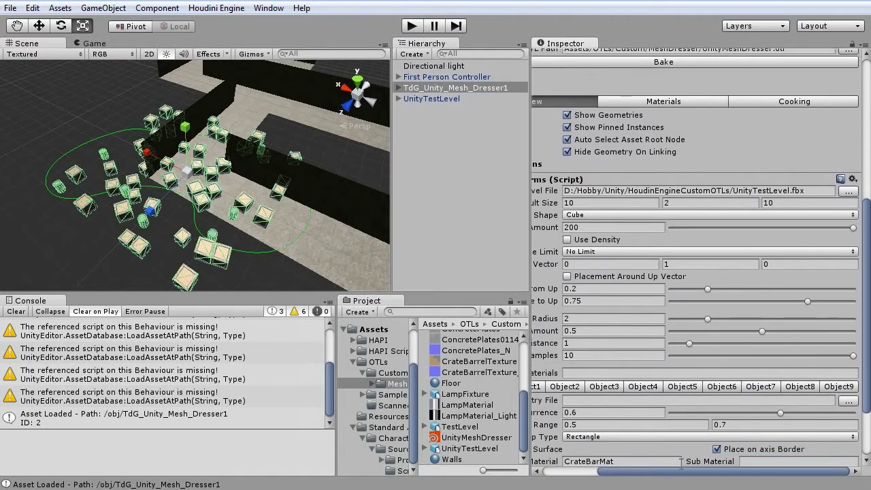
left_click_drag(626, 475, 565, 473)
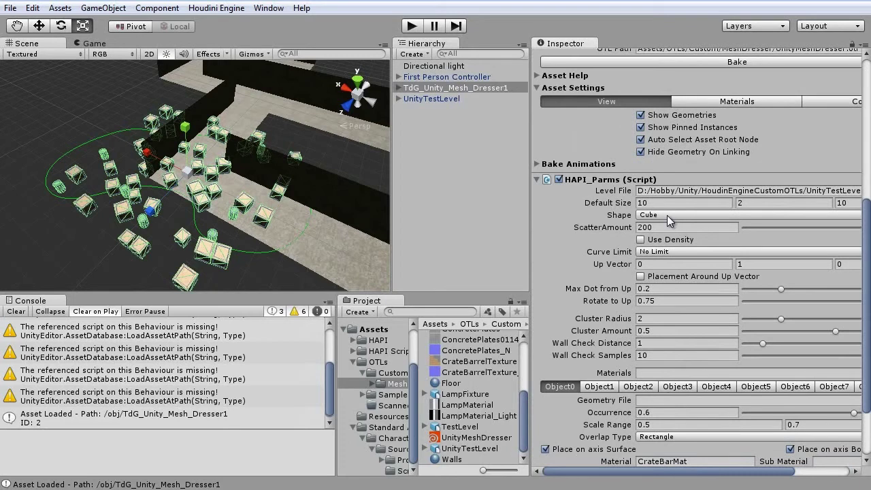
Step: Try the Cylinder shape for the mesh dresser and check how the props are scattered
left_click(668, 217)
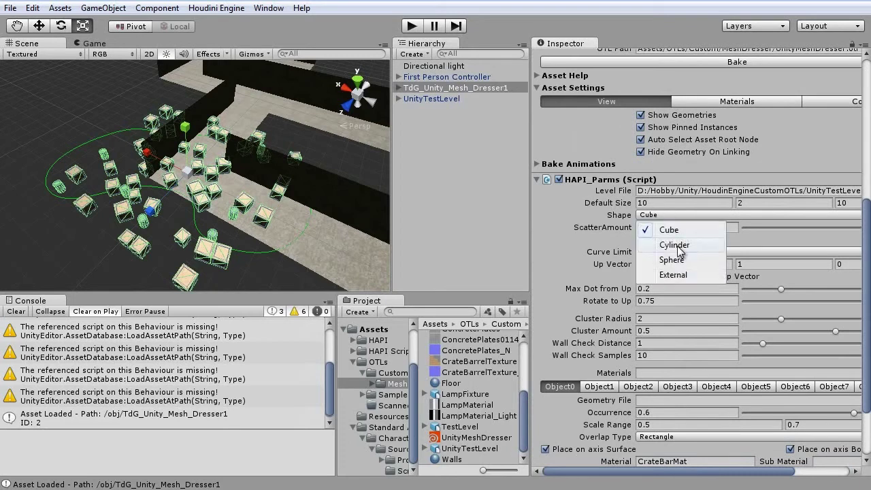
left_click(674, 245)
left_click_drag(283, 192, 180, 166, "alt")
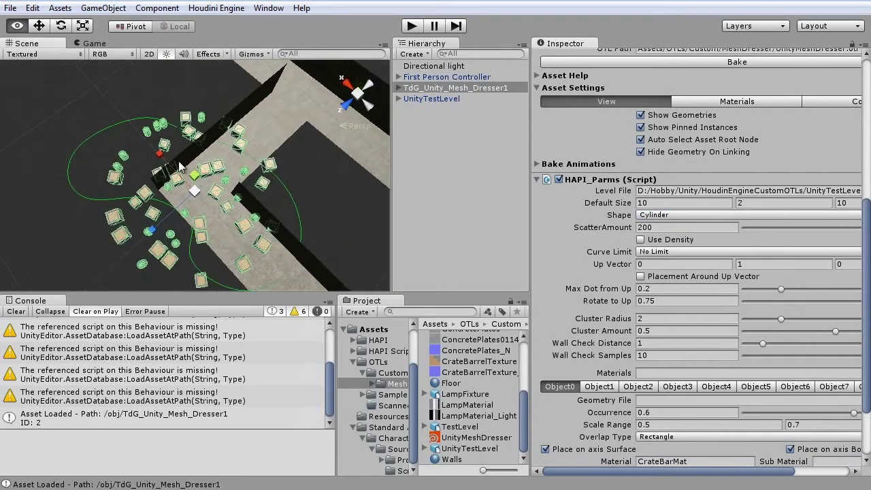
left_click_drag(263, 246, 281, 171, "alt")
middle_click_drag(281, 171, 199, 158, "alt")
left_click_drag(199, 157, 241, 152, "alt")
middle_click_drag(241, 152, 226, 165, "alt")
left_click_drag(227, 165, 181, 202, "alt")
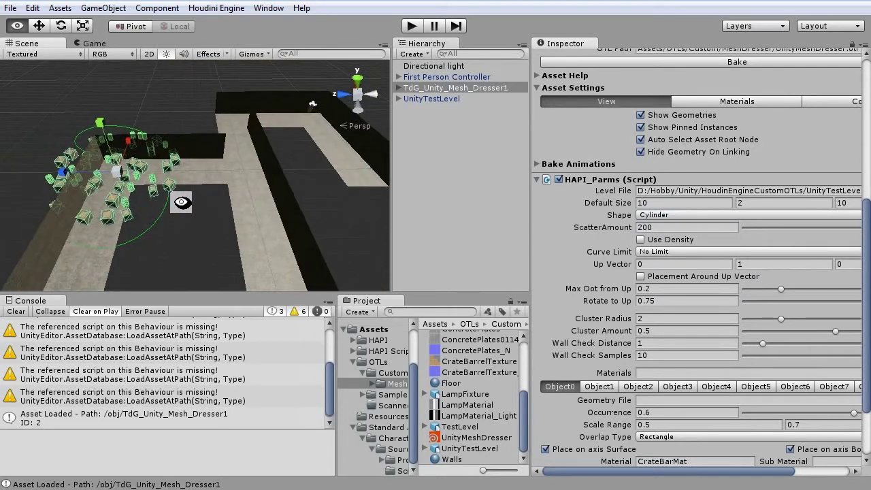
Step: Set the mesh dresser's Shape to External so the props scatter over the level geometry
left_click(654, 215)
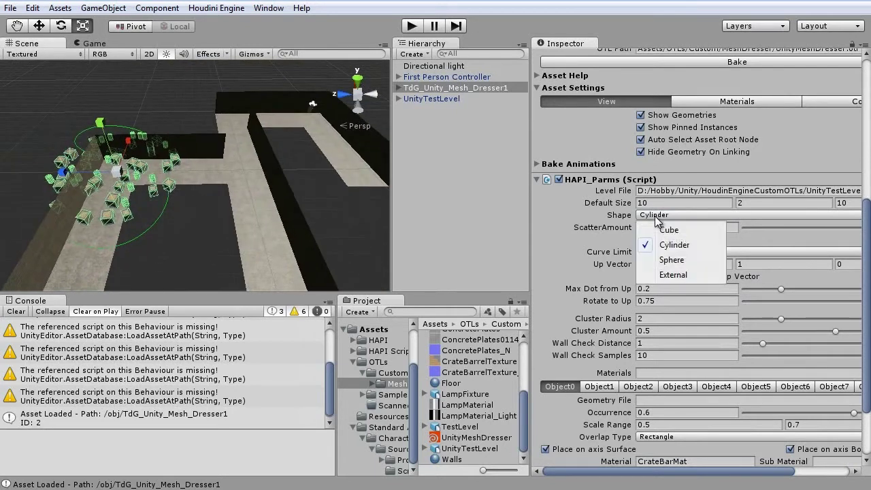
left_click(673, 275)
mouse_move(337, 194)
left_mouse_down("alt")
mouse_move(288, 129)
mouse_move(299, 200)
mouse_move(340, 210)
left_mouse_up("alt")
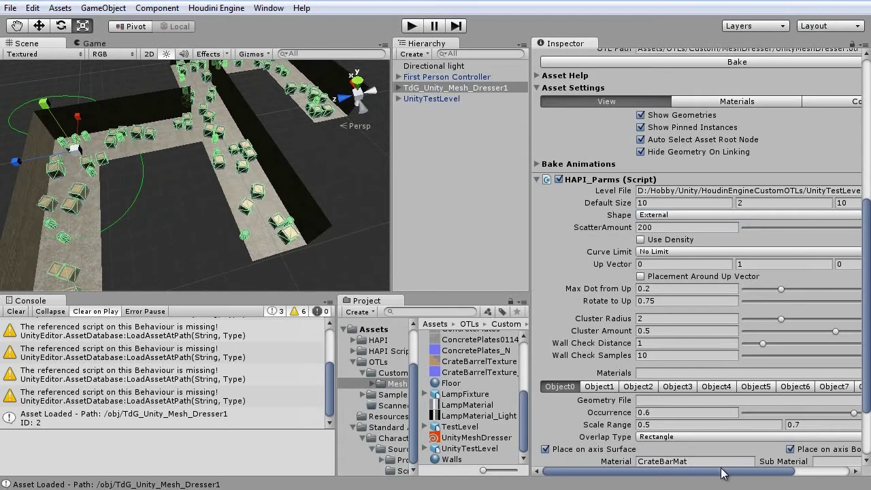
Step: Load TestLevel.obj from the Assets/OTLs/Custom/MeshDresser folder as the mesh dresser's Level File
left_click_drag(722, 473, 809, 464)
left_click(846, 191)
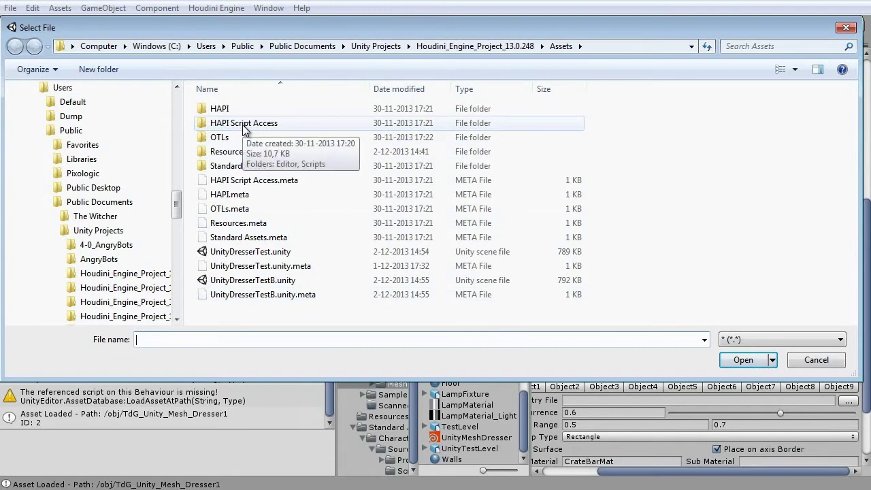
double_click(225, 137)
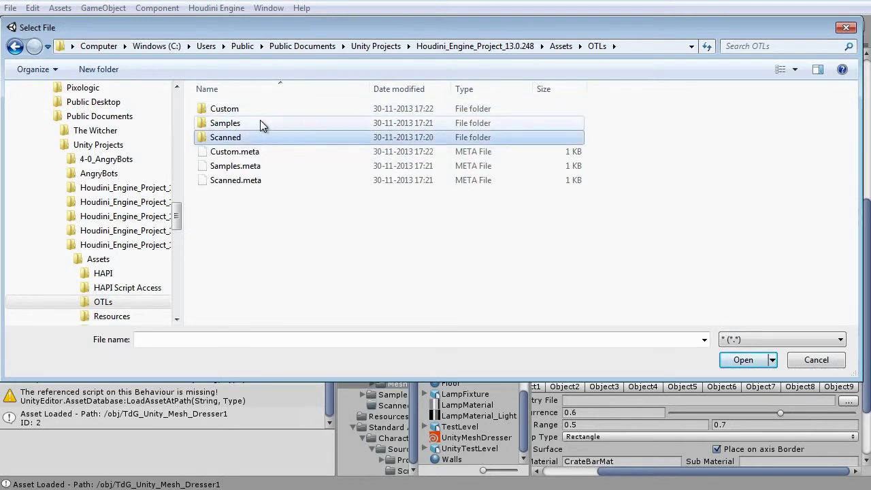
left_click(259, 120)
double_click(255, 109)
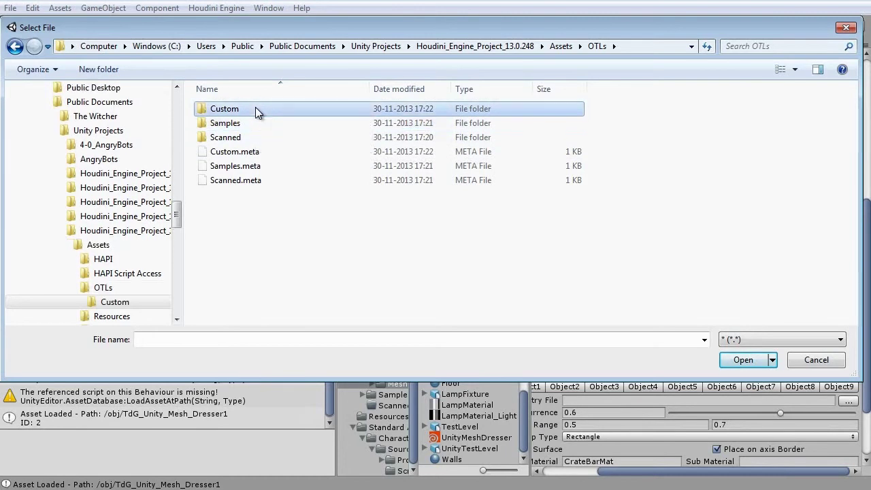
double_click(254, 107)
scroll(748, 136, "down", 8)
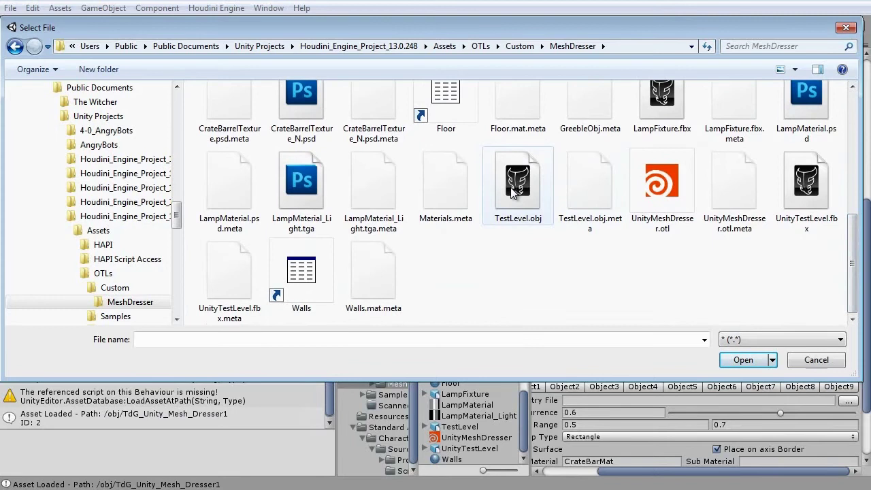
left_click(513, 193)
double_click(509, 197)
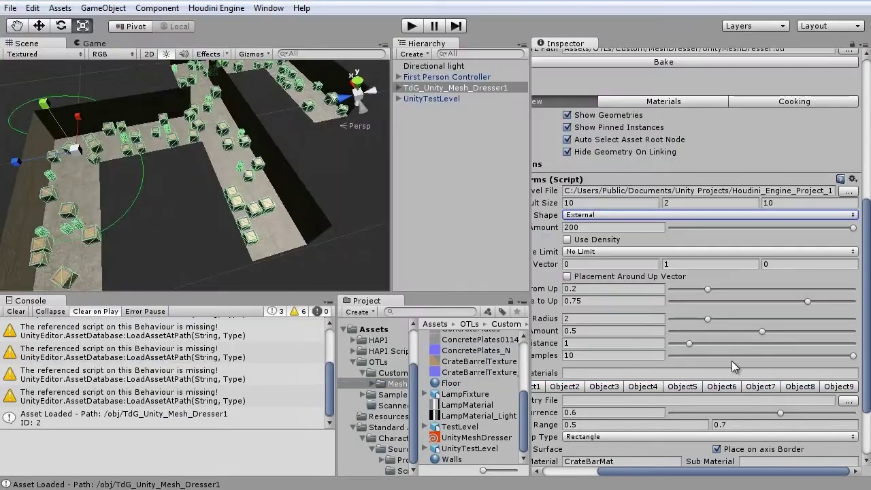
Step: Try a Y value of -1 for the mesh dresser's Up Vector and restore it to 1
left_click_drag(270, 190, 371, 129, "alt")
left_click(427, 87)
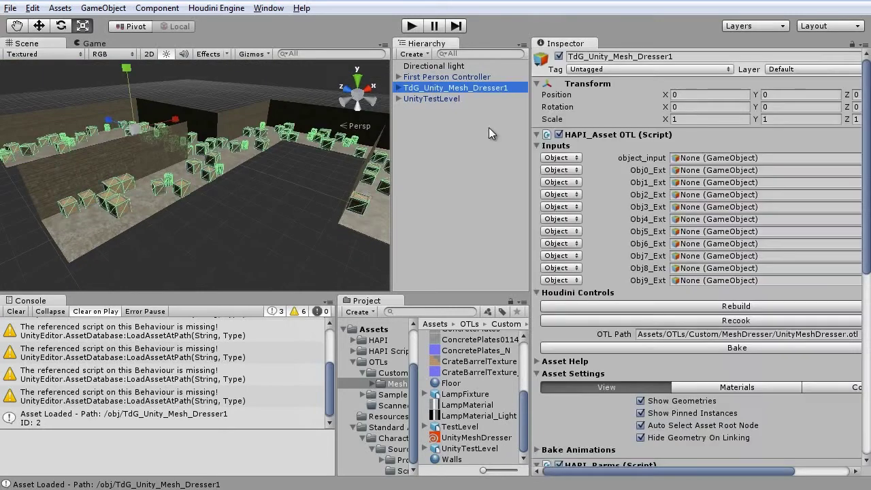
scroll(748, 272, "down", 8)
left_click(778, 304)
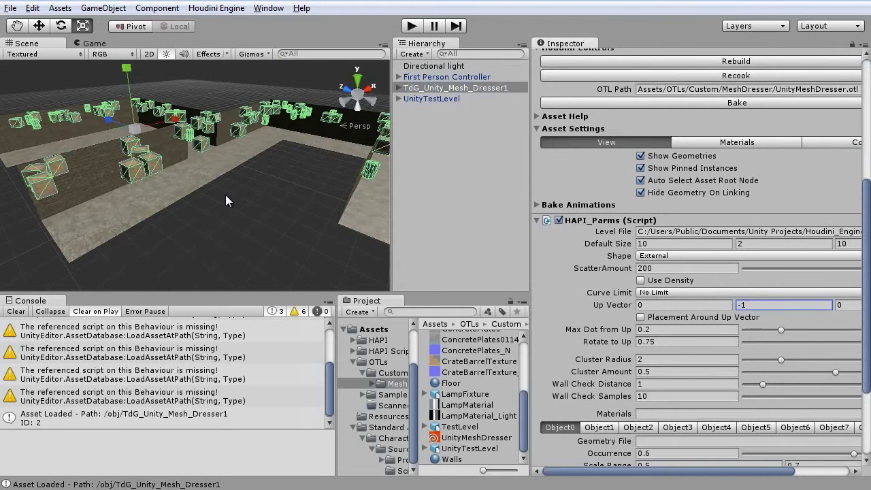
mouse_move(215, 212)
left_mouse_down("alt")
mouse_move(368, 64)
mouse_move(247, 204)
mouse_move(210, 204)
mouse_move(239, 196)
mouse_move(230, 280)
mouse_move(243, 244)
mouse_move(297, 219)
mouse_move(252, 247)
mouse_move(228, 203)
left_mouse_up("alt")
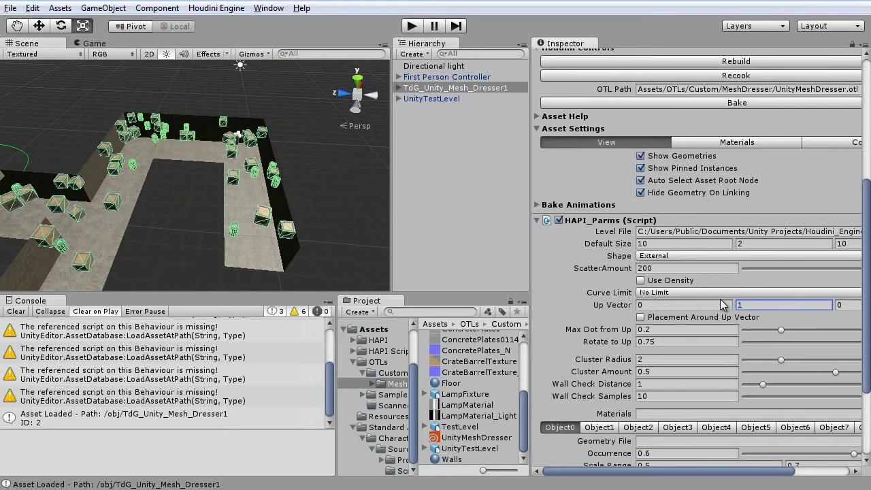
Step: Inspect the scattered crates and barrels along the corridors, including individual instances up close, and reselect the mesh dresser object
left_click_drag(158, 247, 319, 246, "alt")
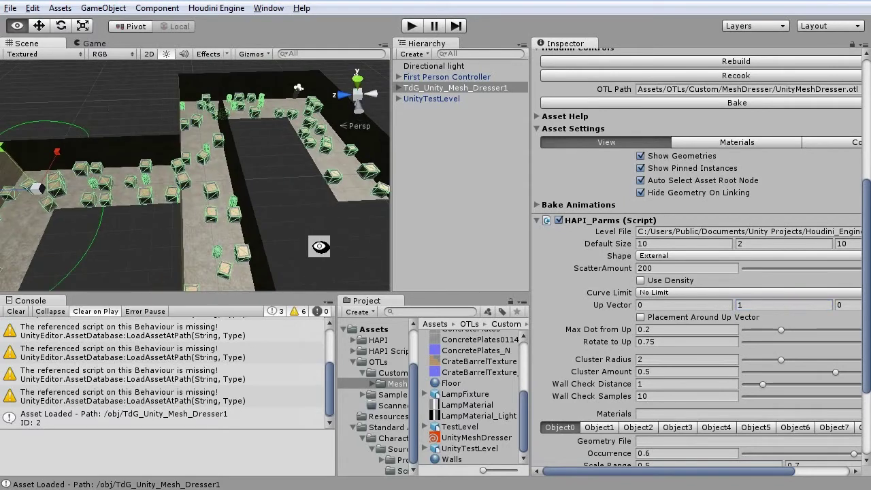
left_click(157, 227)
left_click_drag(143, 238, 206, 169, "alt")
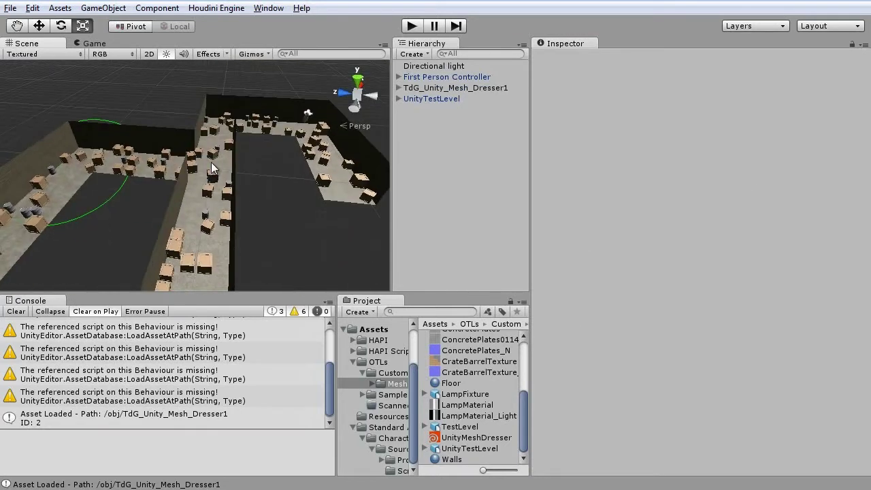
left_click_drag(306, 167, 219, 159, "alt")
scroll(159, 199, "up", 5)
left_click(95, 221)
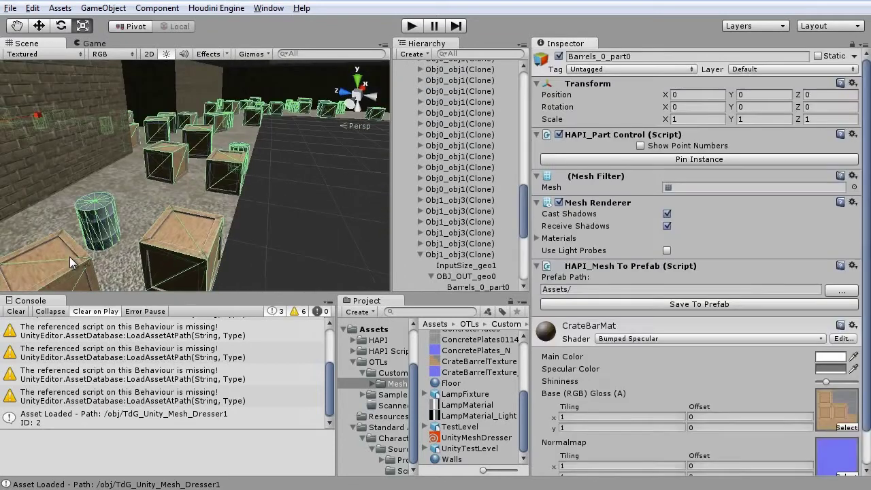
left_click(170, 250)
left_click(302, 234)
left_click(203, 242)
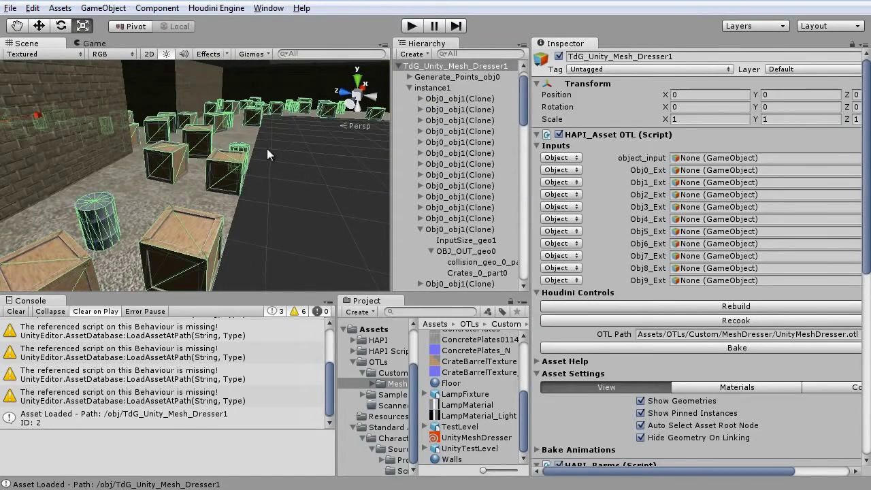
left_click_drag(285, 157, 259, 156, "alt")
right_click_drag(226, 165, 212, 215, "alt")
left_click(290, 218)
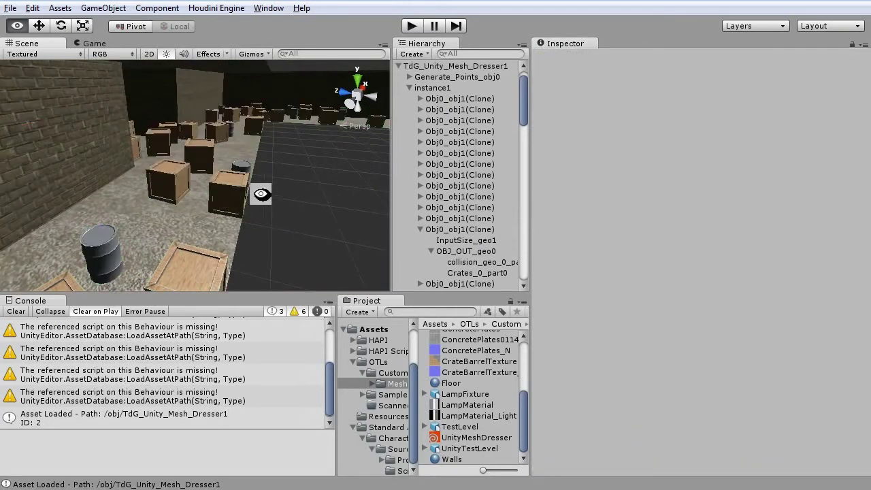
left_click_drag(259, 200, 170, 196, "alt")
left_click(431, 66)
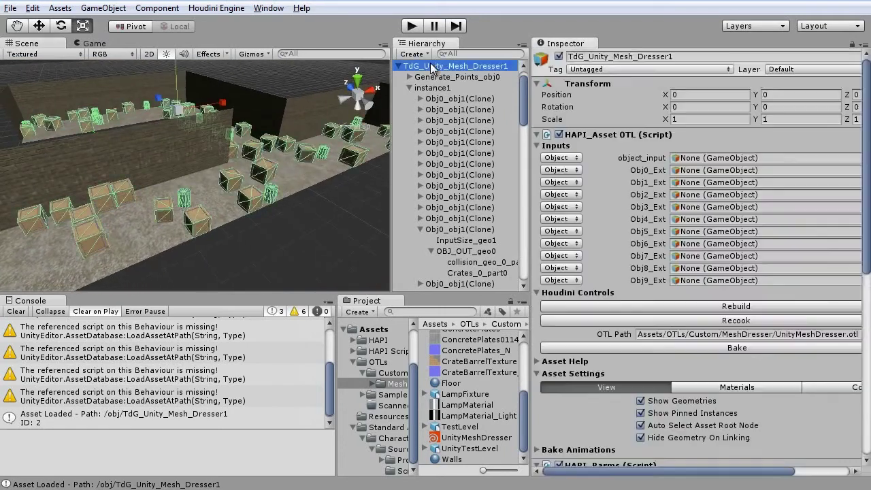
Step: Check the Occurrence settings of the mesh dresser's first object slots and bring up the settings for Object2
scroll(671, 285, "down", 10)
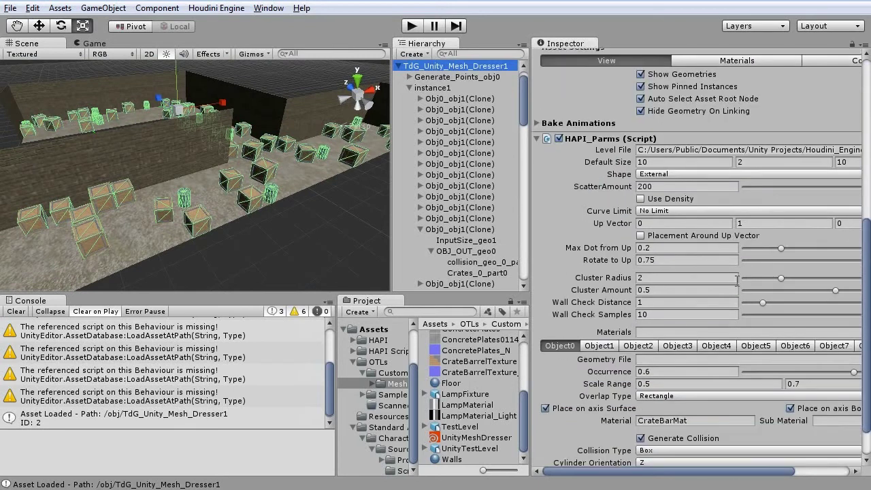
left_click(635, 303)
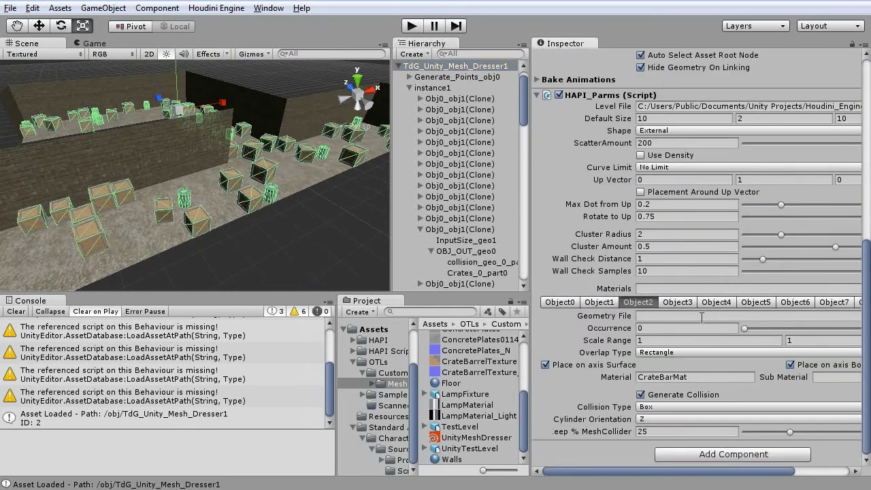
left_click(596, 303)
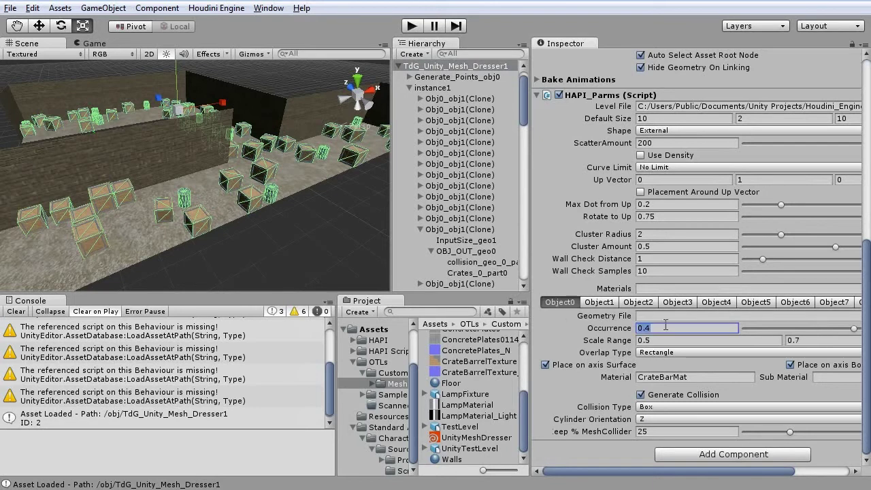
left_click(596, 303)
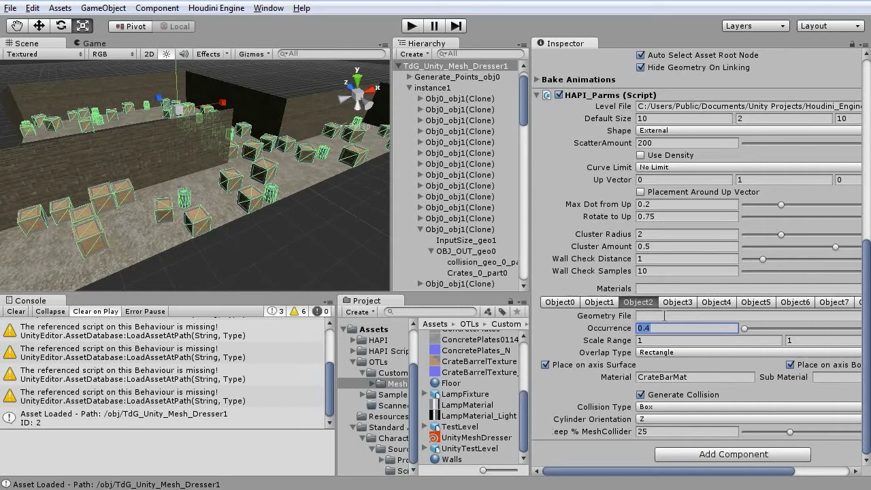
Step: Load cabinet.fbx from the Assets/OTLs/Custom/MeshDresser folder as Object2's Geometry File
left_click_drag(741, 473, 839, 469)
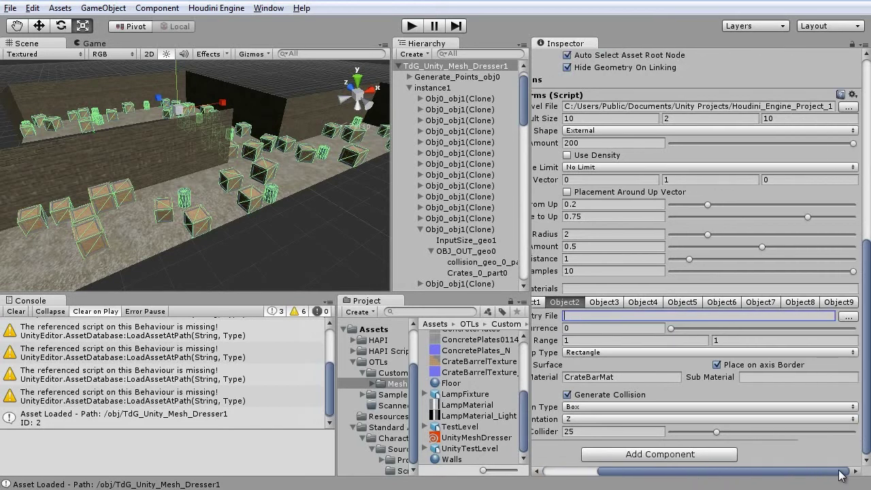
left_click(847, 317)
left_click(234, 113)
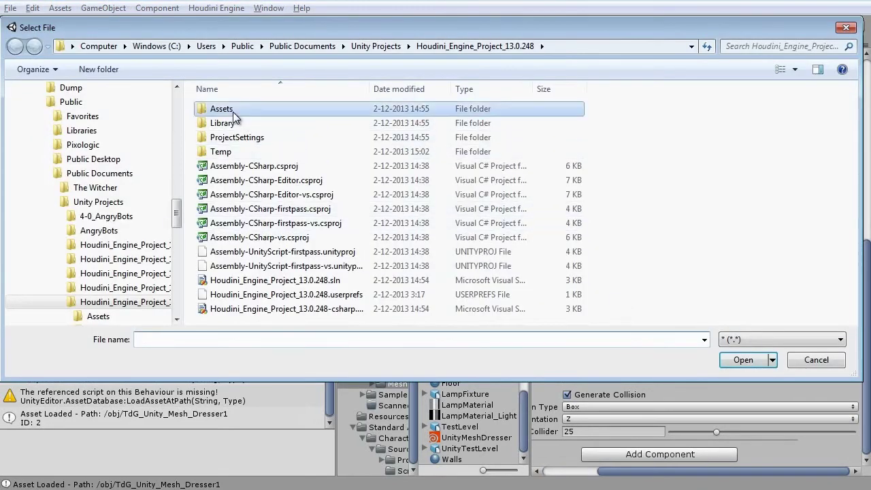
double_click(228, 111)
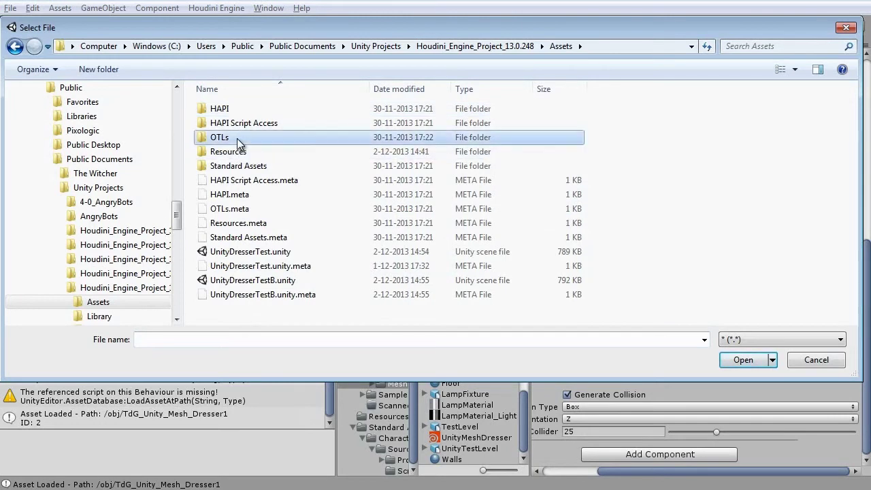
double_click(225, 138)
double_click(233, 109)
left_click(233, 110)
double_click(234, 111)
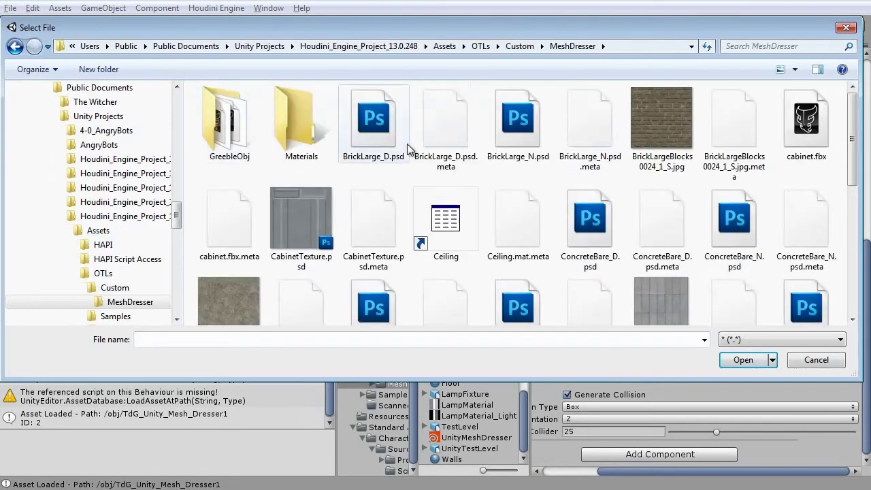
left_click(827, 136)
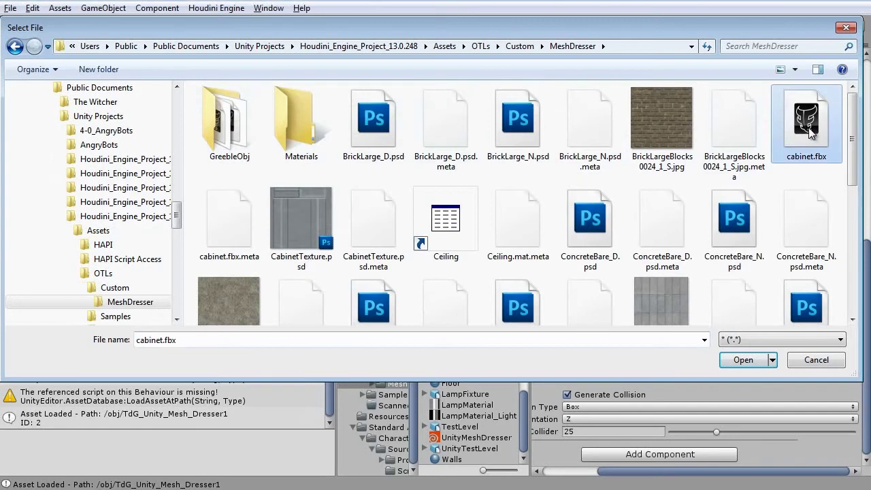
double_click(808, 133)
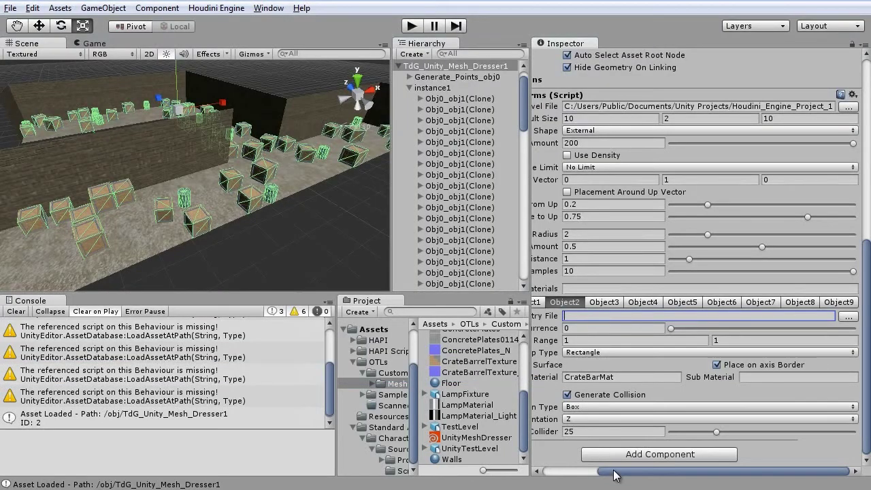
Step: Set Object2's Occurrence to 0.4 and inspect the scattered cabinets up close in the corridors
left_click_drag(613, 474, 570, 474)
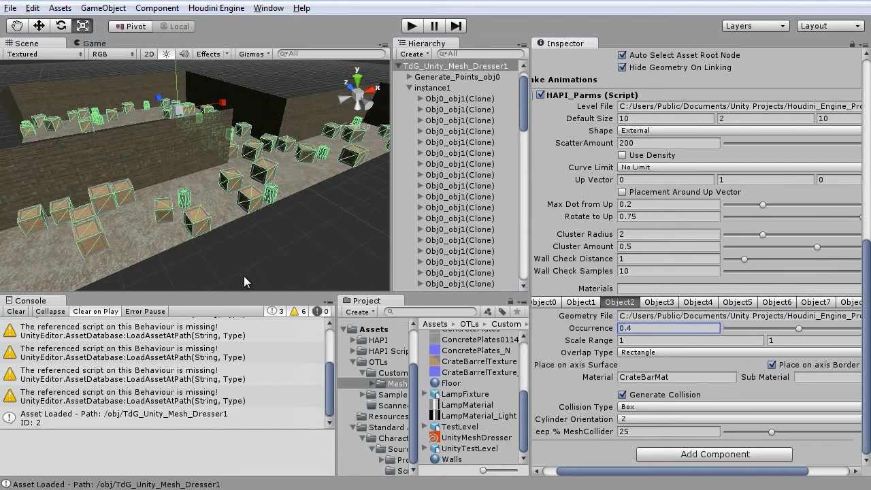
left_click_drag(271, 231, 183, 143, "alt")
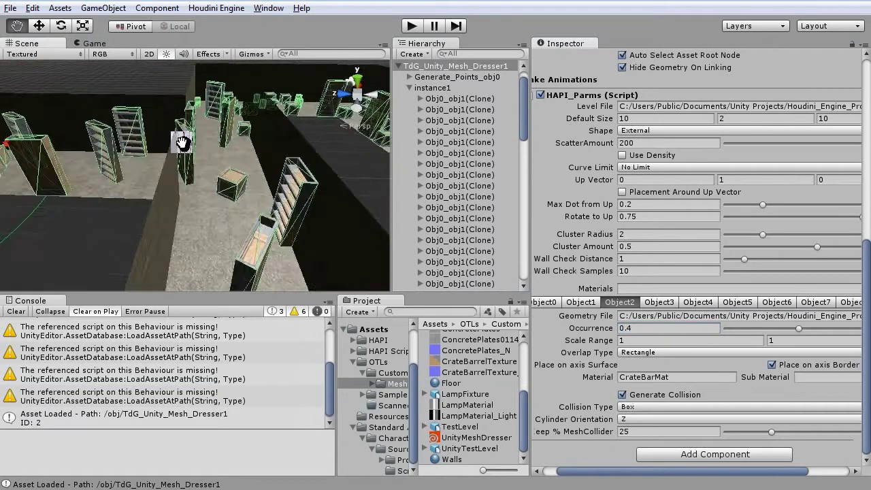
right_click_drag(183, 143, 252, 229)
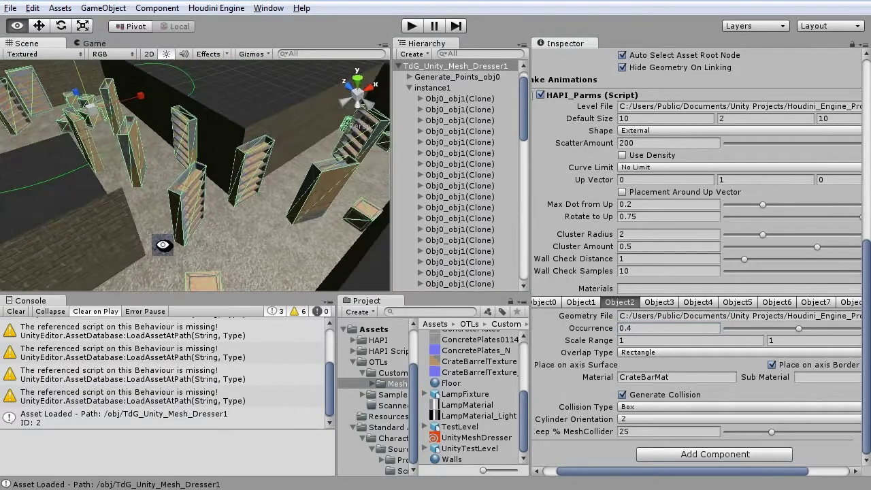
left_click_drag(162, 245, 125, 224, "alt")
middle_click_drag(124, 224, 142, 197)
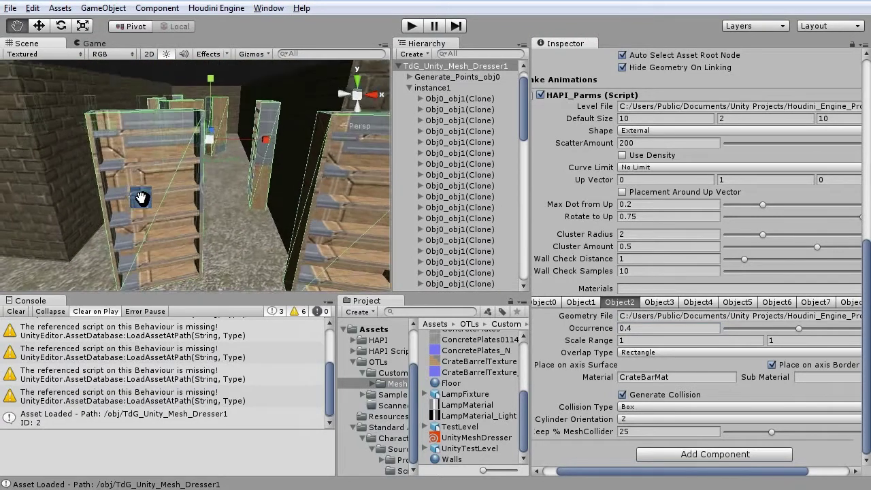
right_click_drag(141, 198, 136, 191)
Step: Widen the project browser and its folder tree, and list the contents of the Assets/Resources folder
left_click_drag(867, 330, 869, 370)
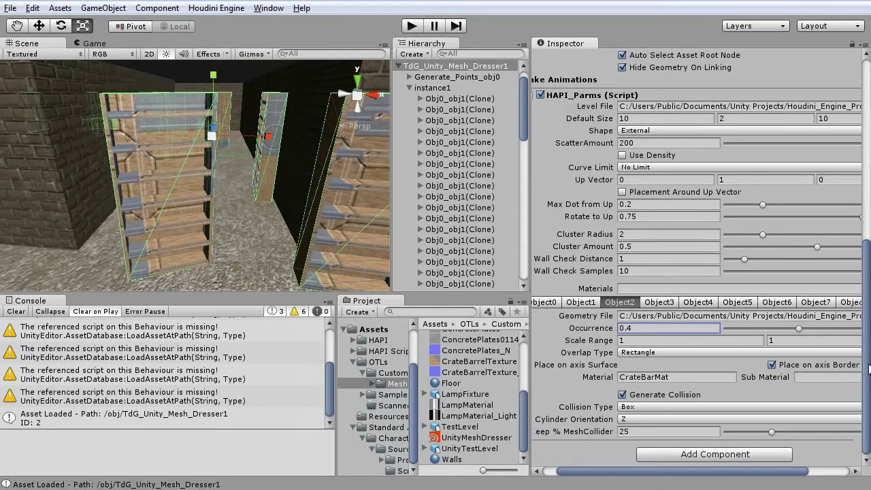
left_click(680, 379)
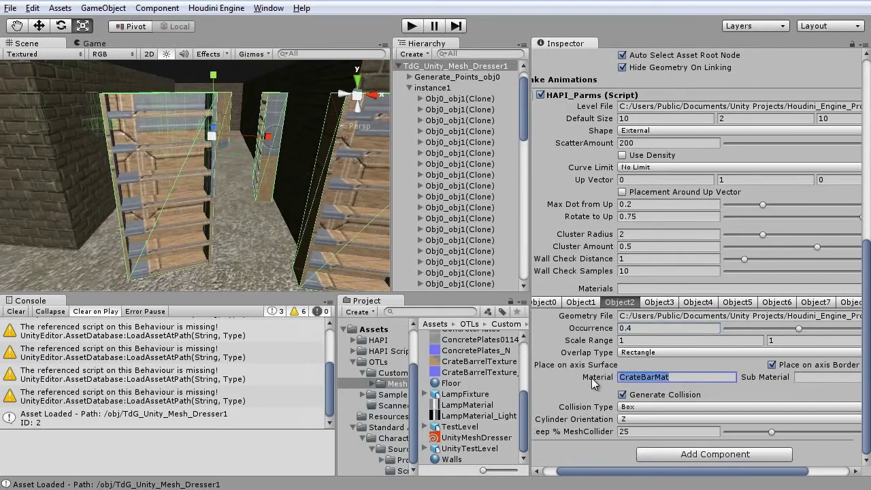
left_click(414, 406)
left_click_drag(338, 436, 266, 436)
left_click_drag(349, 396, 421, 400)
left_click(319, 416)
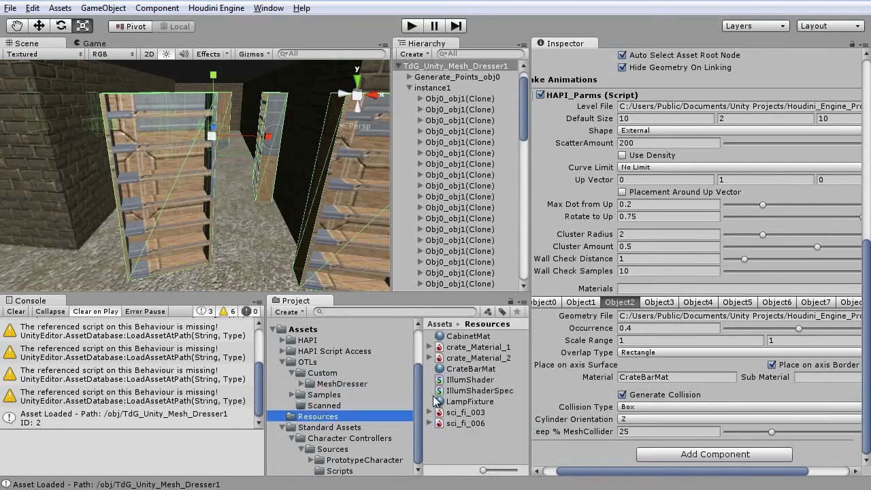
Step: Compare the CrateBarMat and CabinetMat materials, and set the mesh dresser's Object2 Material to CabinetMat
left_click(461, 370)
left_click(460, 336)
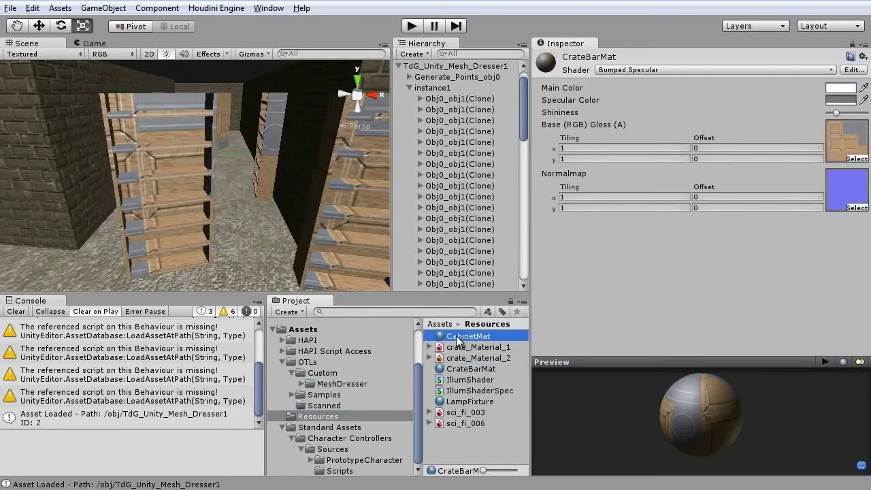
left_click(460, 336)
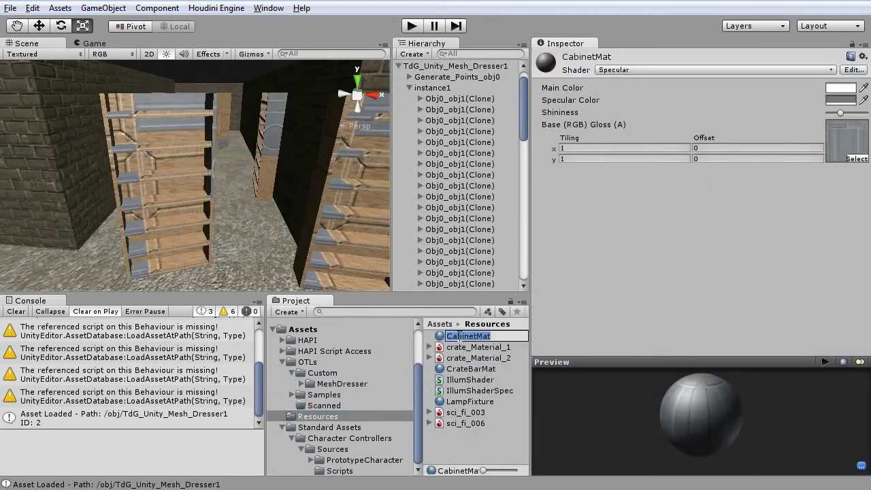
left_click(446, 66)
scroll(660, 425, "down", 10)
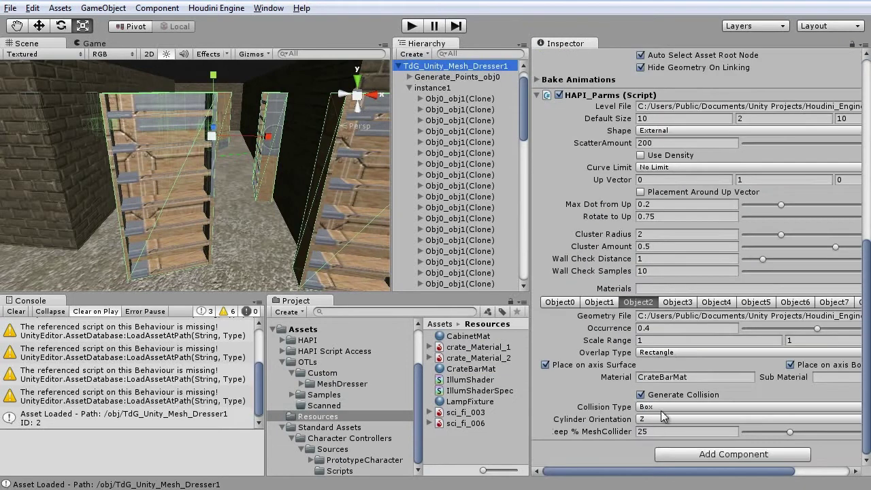
left_click(684, 378)
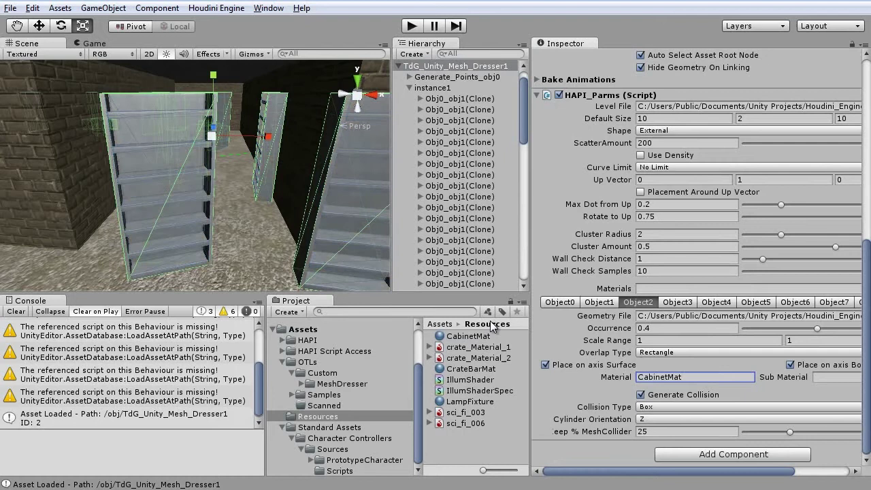
Step: Turn off Place on axis Surface for Object2 and review the placement of the cabinets along the corridors
left_click_drag(219, 195, 293, 177, "alt")
scroll(277, 215, "down", 3, "alt")
left_click(278, 223)
scroll(223, 174, "down", 3, "alt")
left_click(470, 68)
scroll(699, 340, "down", 10)
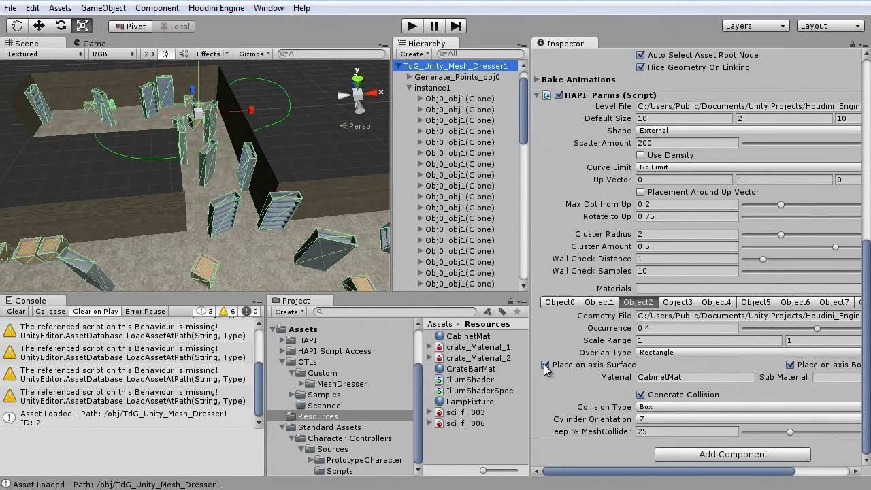
left_click_drag(721, 470, 658, 468)
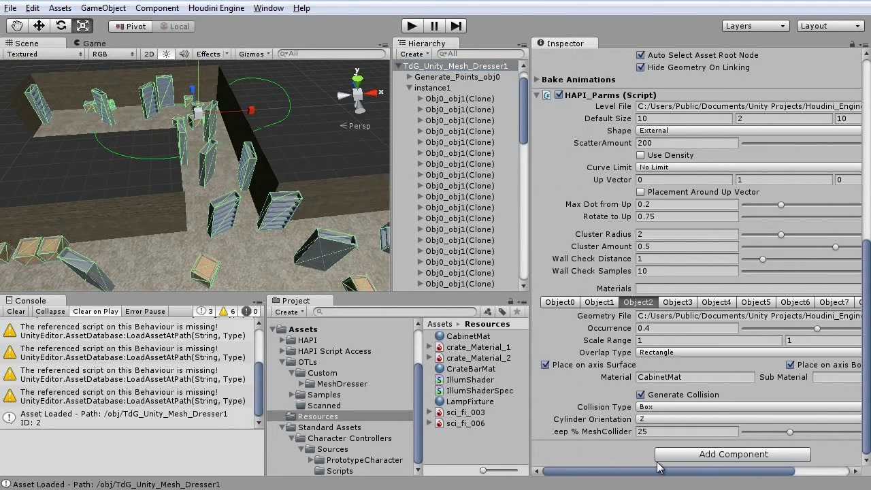
left_click(545, 366)
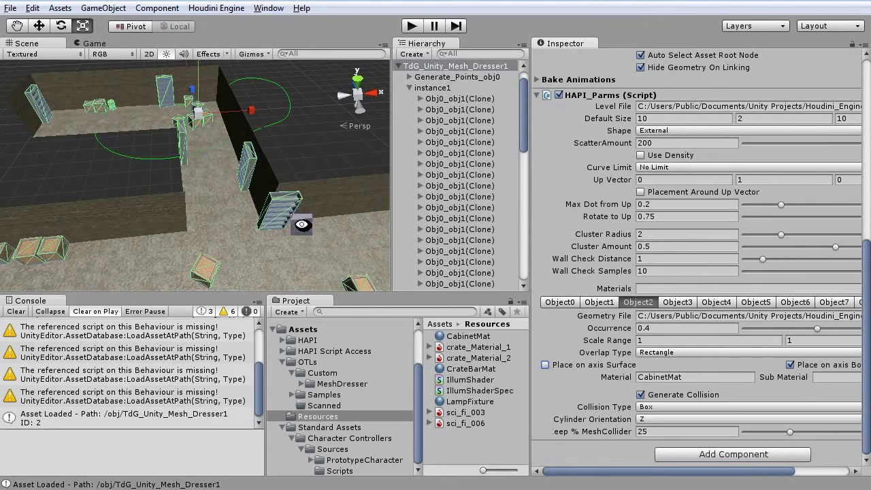
left_click_drag(302, 224, 380, 201, "alt")
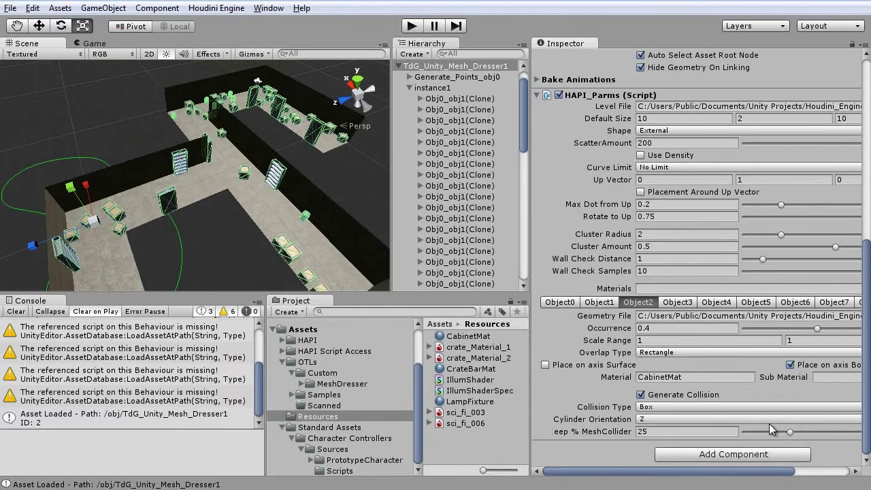
Step: Set Object2's Collision Type to Cylinder and its Cylinder Orientation to Y, with the cabinets in close view
scroll(315, 239, "up", 5)
middle_click_drag(249, 214, 272, 177)
left_click_drag(272, 177, 255, 249, "alt")
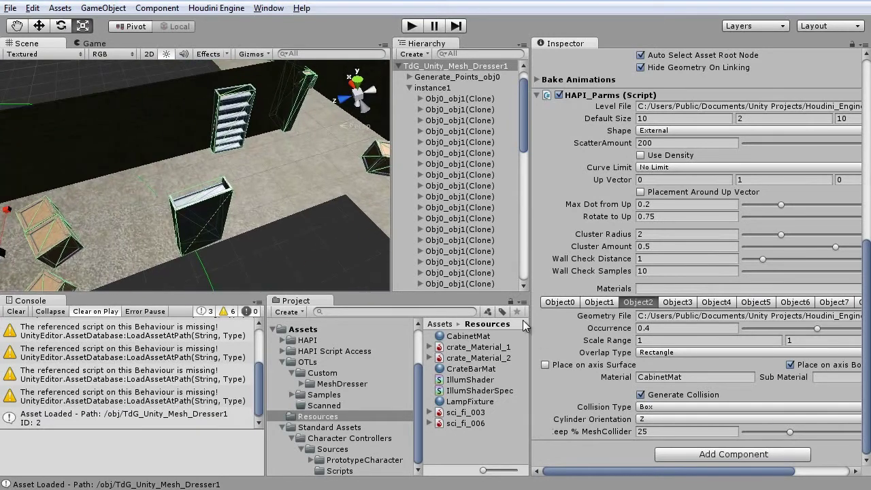
left_click(667, 408)
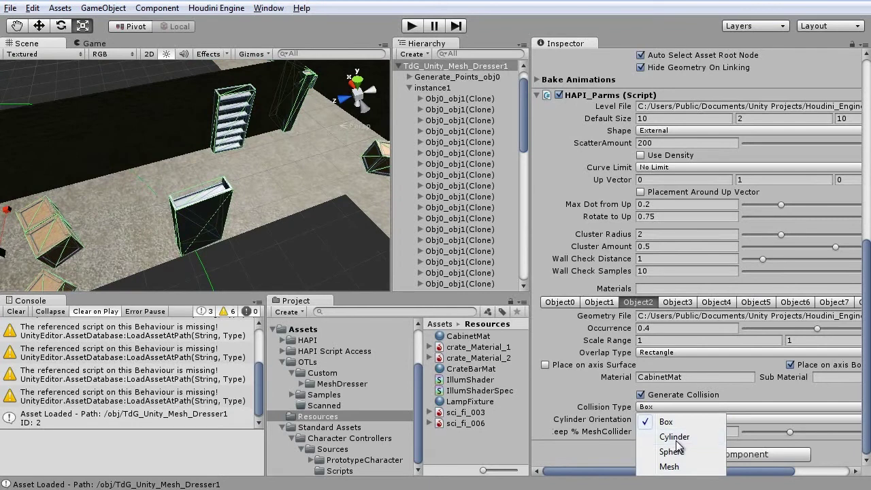
left_click(674, 437)
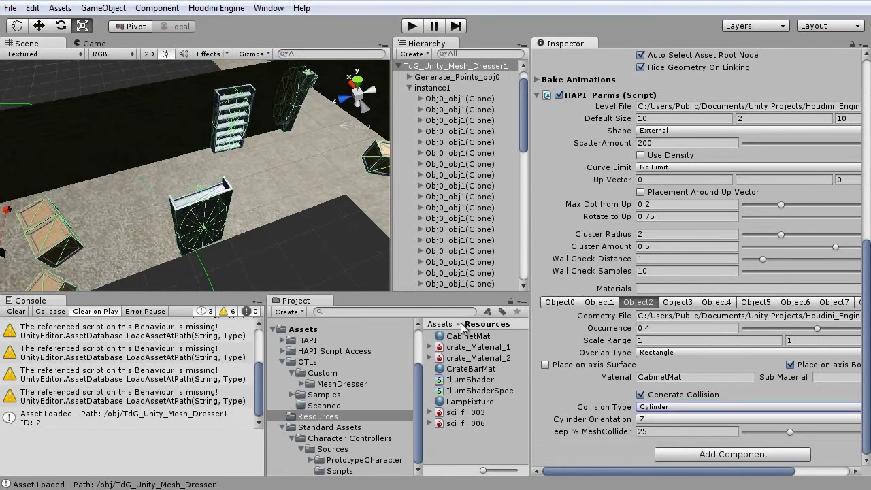
left_click(687, 420)
left_click(676, 449)
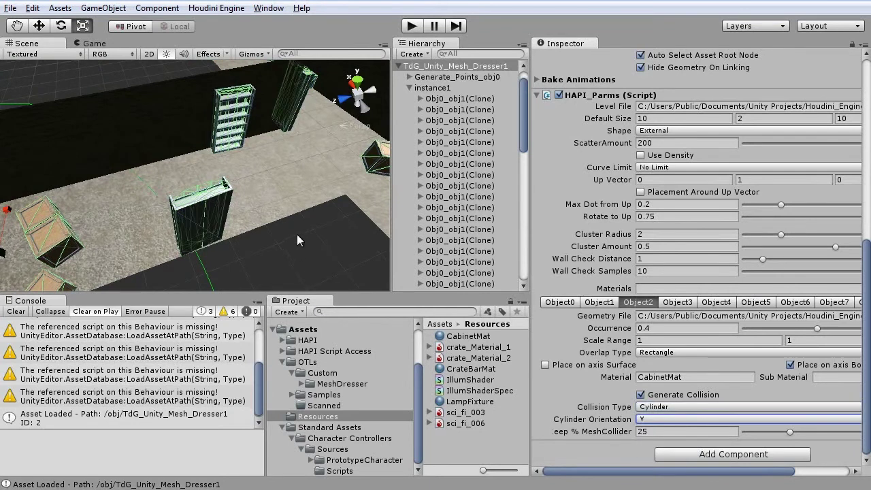
Step: Inspect the cabinets' cylinder colliders and set Object2's Collision Type back to Box
left_click_drag(295, 235, 367, 204, "alt")
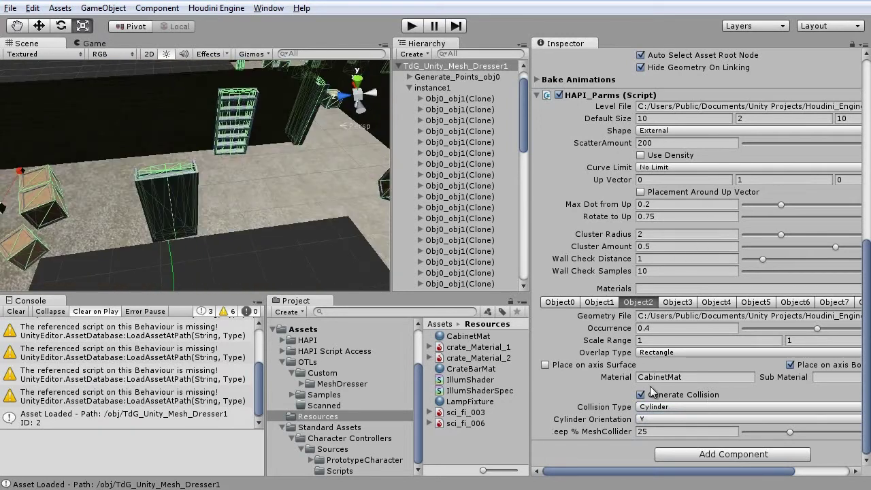
left_click(655, 407)
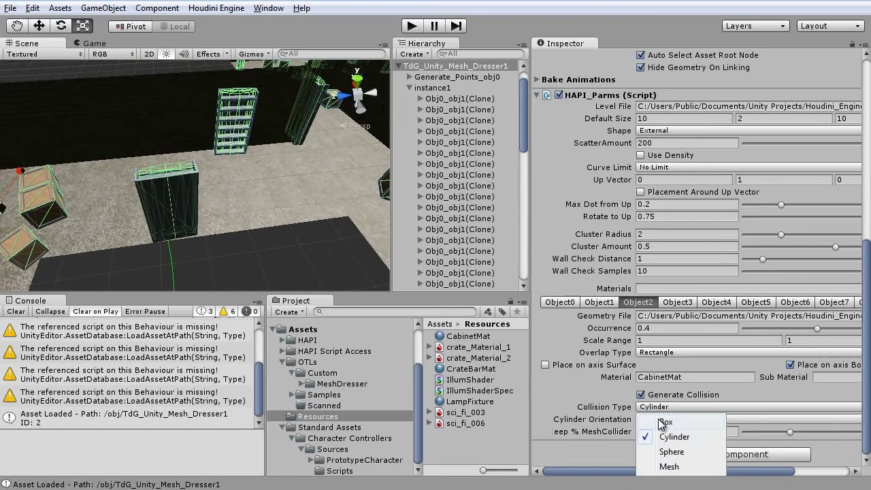
left_click(661, 422)
left_click_drag(287, 216, 273, 190, "alt")
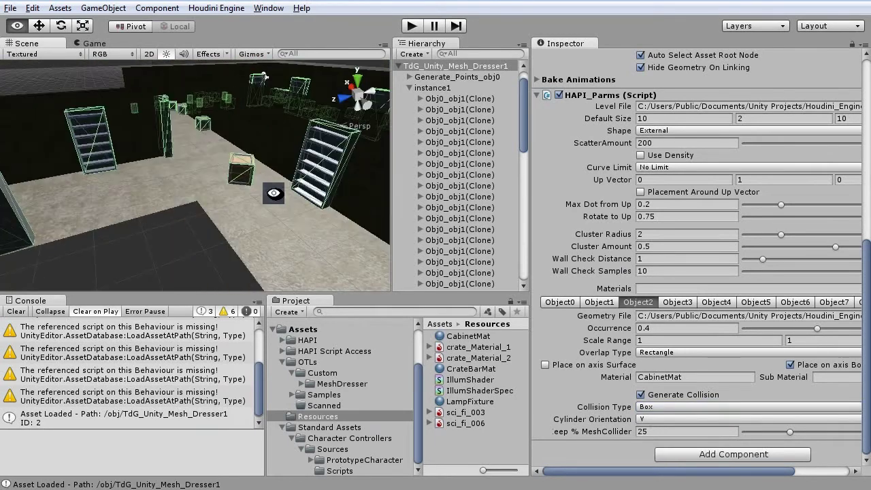
Step: Set Object2's Collision Type to Mesh and lower its Keep % MeshCollider to about 10.82, viewing a cabinet up close
left_click(670, 406)
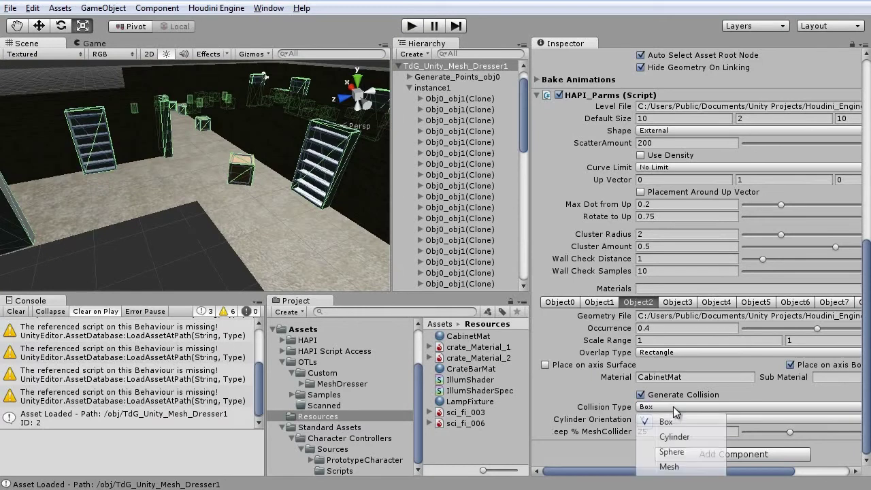
left_click(670, 466)
left_click_drag(361, 238, 15, 218, "alt")
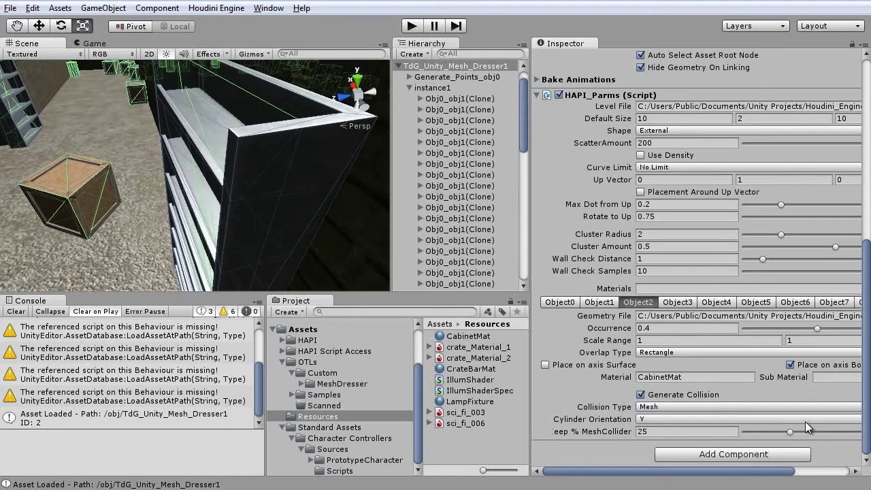
left_click_drag(790, 432, 764, 432)
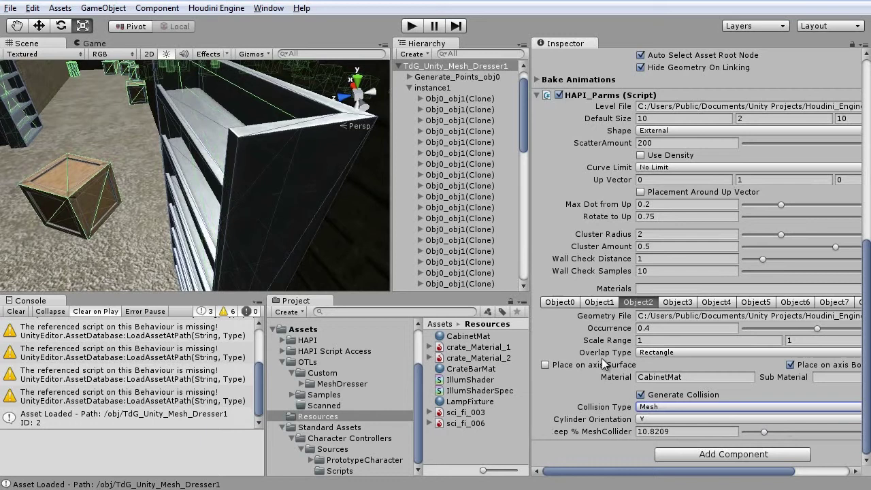
Step: Set Object2's Keep % MeshCollider to 100 and inspect the mesh colliders on the cabinets
left_click_drag(154, 142, 253, 135, "alt")
middle_click_drag(253, 134, 182, 134)
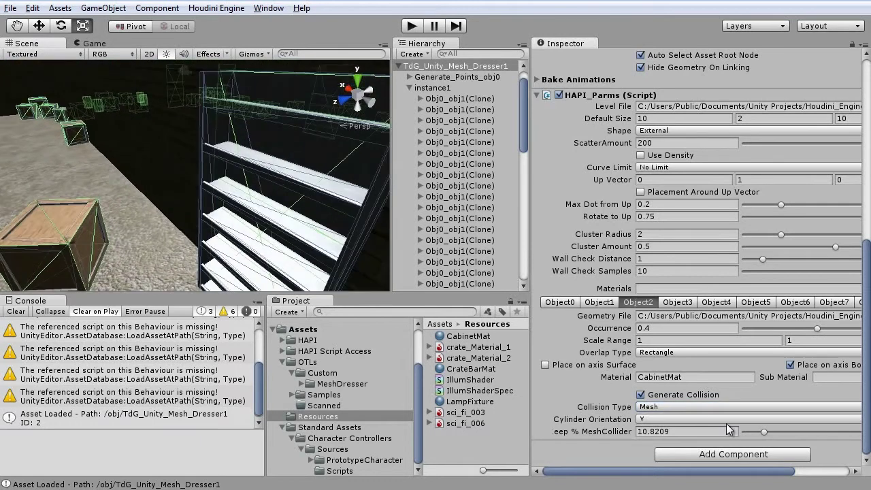
left_click(678, 432)
type("100")
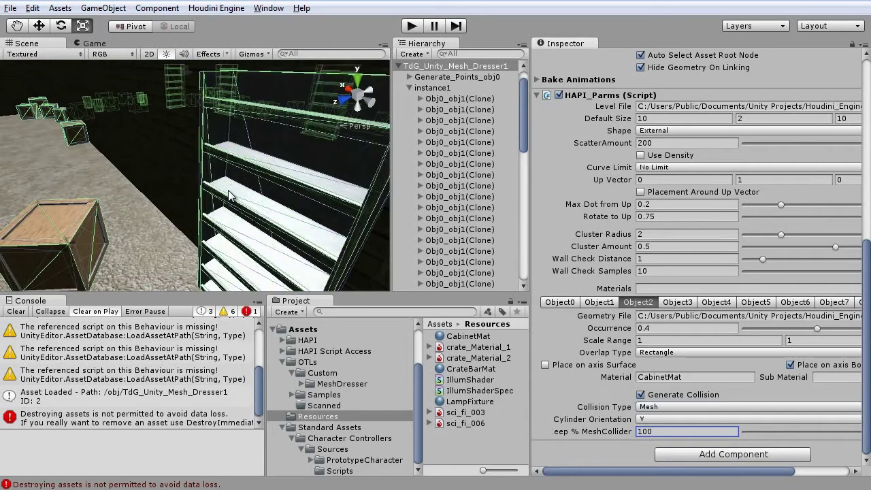
left_click_drag(232, 196, 217, 210, "alt")
scroll(221, 218, "down", 5)
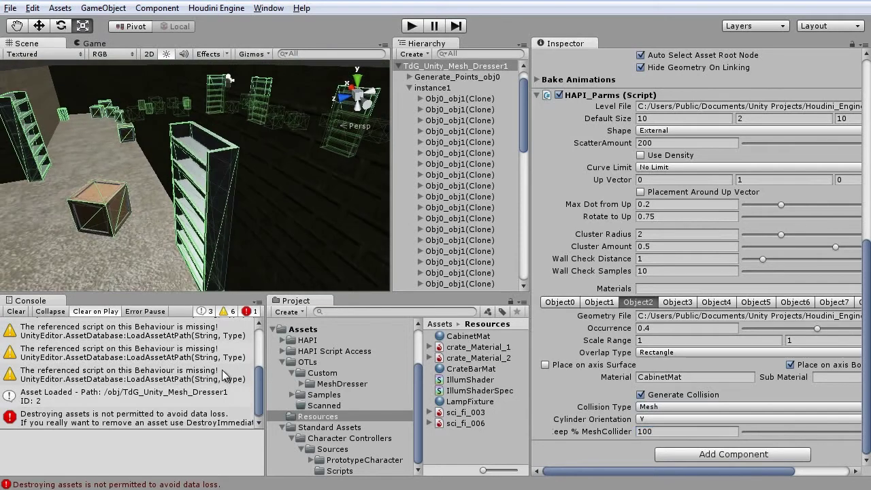
Step: Check the error entry in the Console, and set Object2's Collision Type to Box
left_click_drag(257, 381, 253, 403)
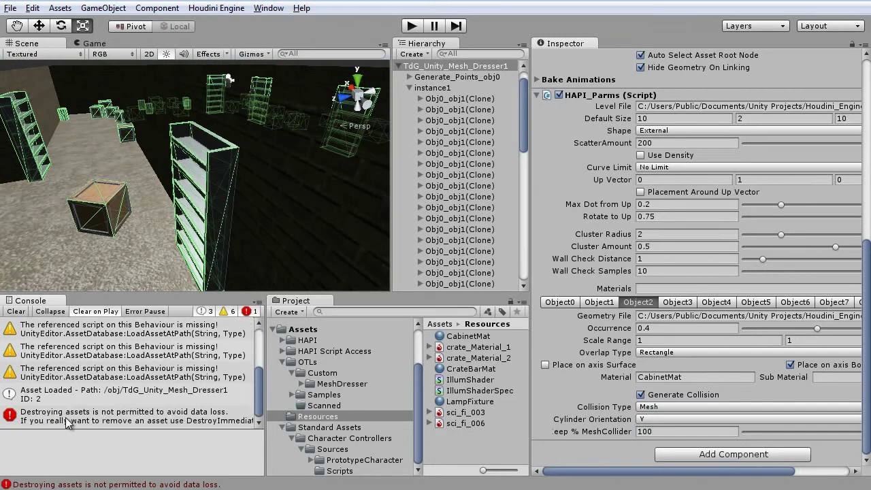
left_click(88, 416)
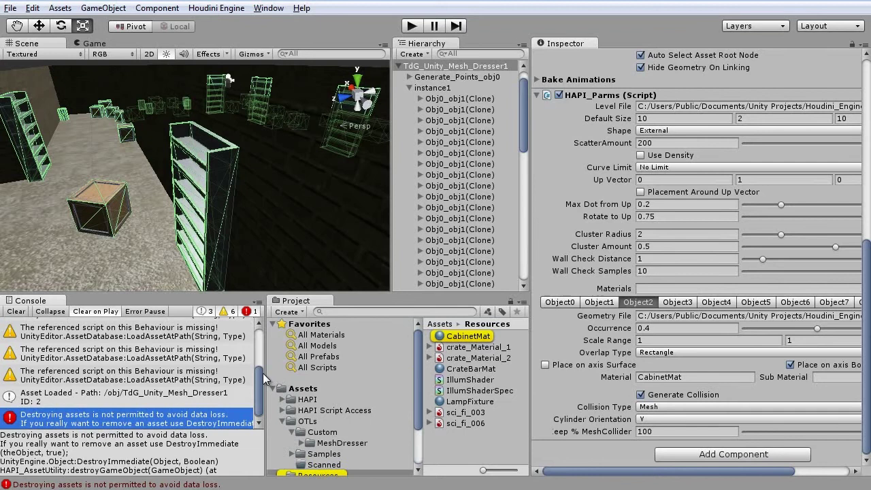
left_click_drag(257, 379, 258, 406)
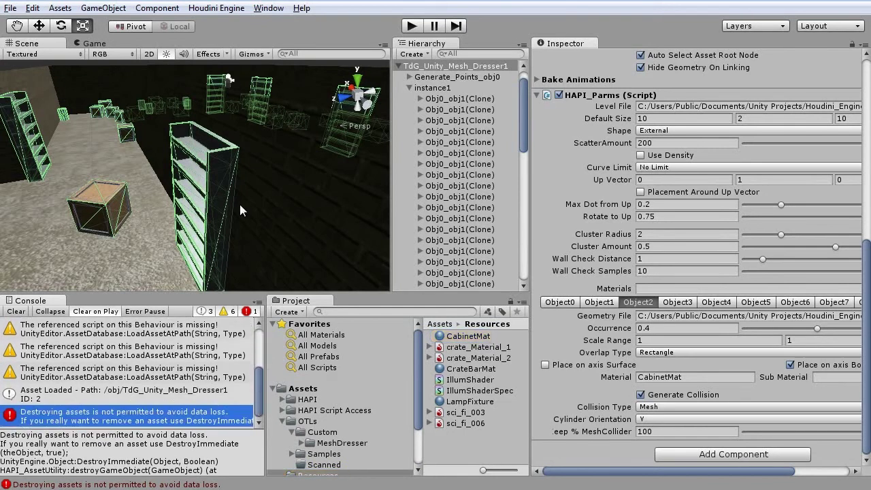
left_click(651, 408)
left_click(663, 422)
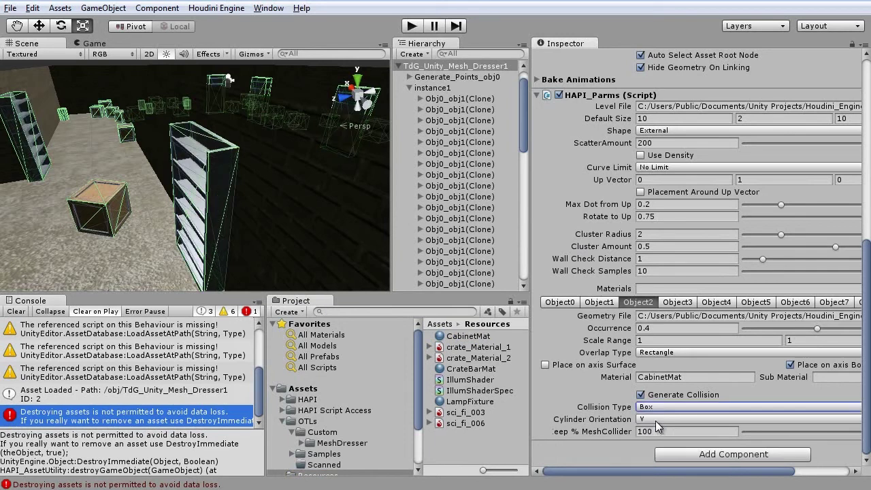
Step: Deselect the mesh dresser and examine the scattered crates, barrels and cabinets from several angles
scroll(234, 222, "down", 5)
left_click(313, 191)
left_click_drag(313, 191, 204, 163, "alt")
middle_click_drag(204, 163, 241, 158)
left_click_drag(240, 158, 130, 165, "alt")
middle_click_drag(130, 165, 191, 167)
left_click_drag(190, 167, 107, 175, "alt")
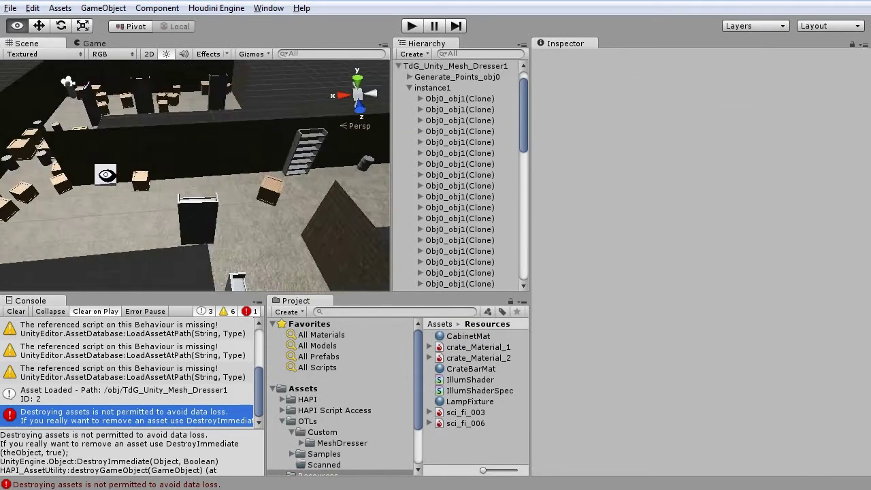
middle_click_drag(106, 175, 183, 201)
left_click_drag(183, 202, 385, 160, "alt")
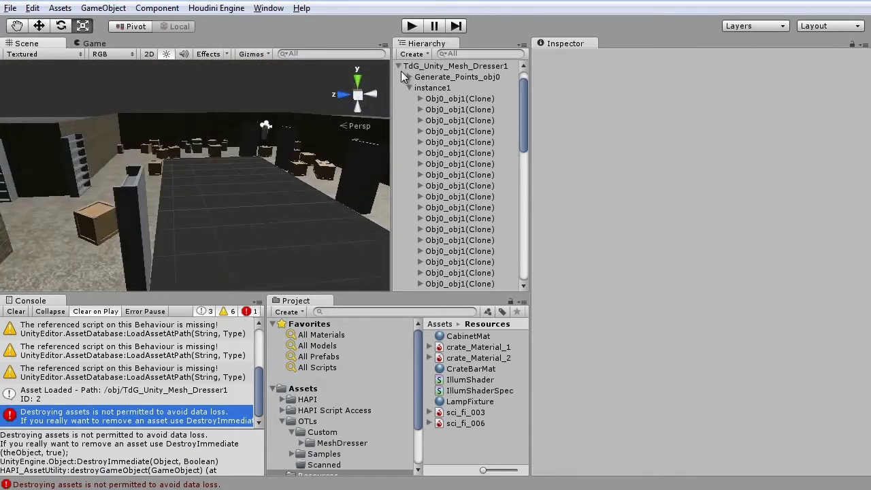
Step: Collapse TdG_Unity_Mesh_Dresser1 in the hierarchy and review the whole dressed level from above
left_click(399, 66)
left_click_drag(210, 216, 125, 202, "alt")
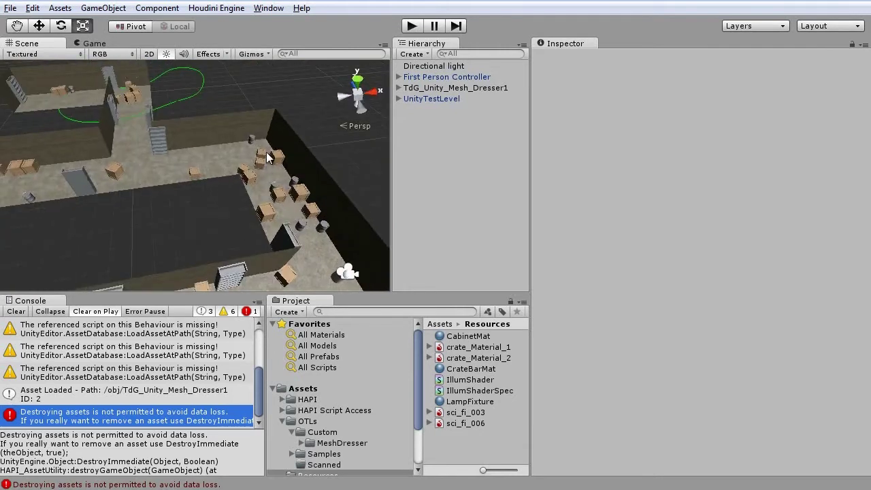
middle_click_drag(294, 241, 240, 146)
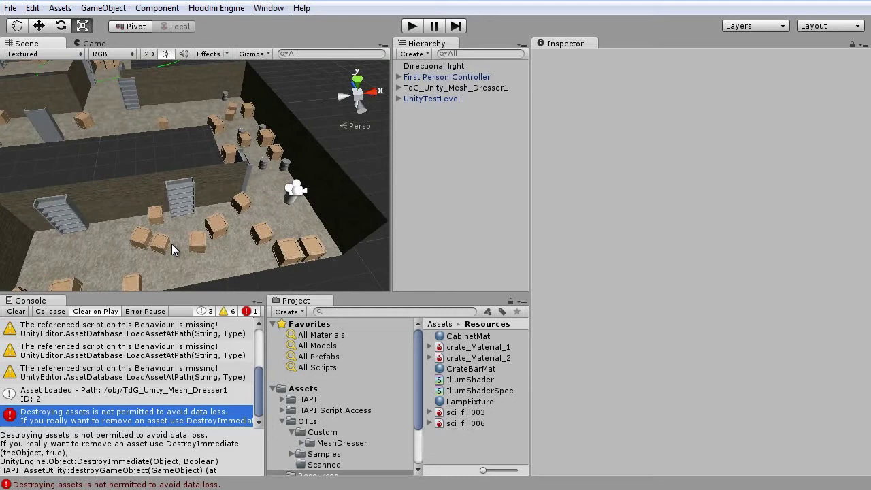
left_click_drag(153, 248, 209, 264, "alt")
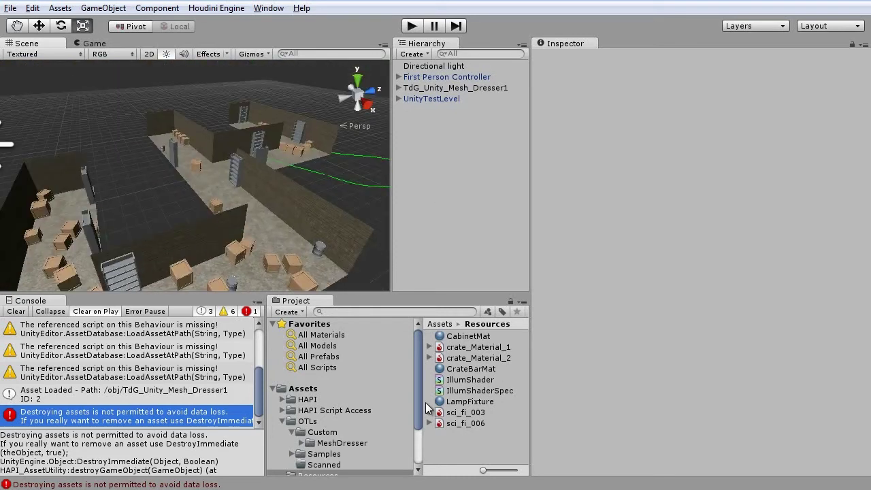
Step: Add a second UnityMeshDresser asset to the scene from the project's OTLs/Custom/MeshDresser folder
left_click_drag(418, 404, 417, 457)
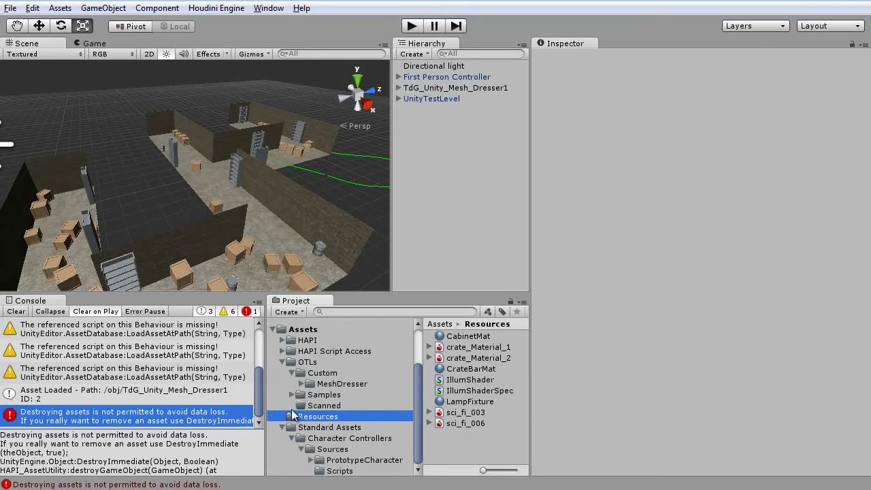
left_click(283, 361)
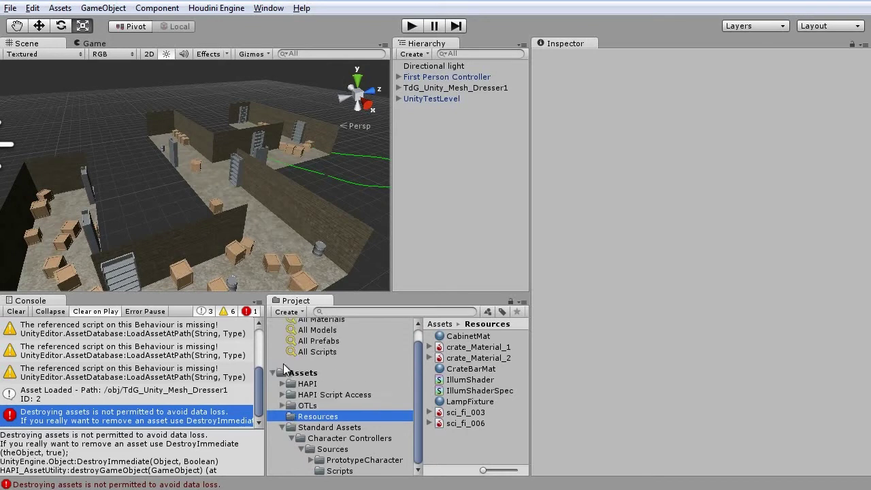
left_click(281, 426)
left_click(310, 421)
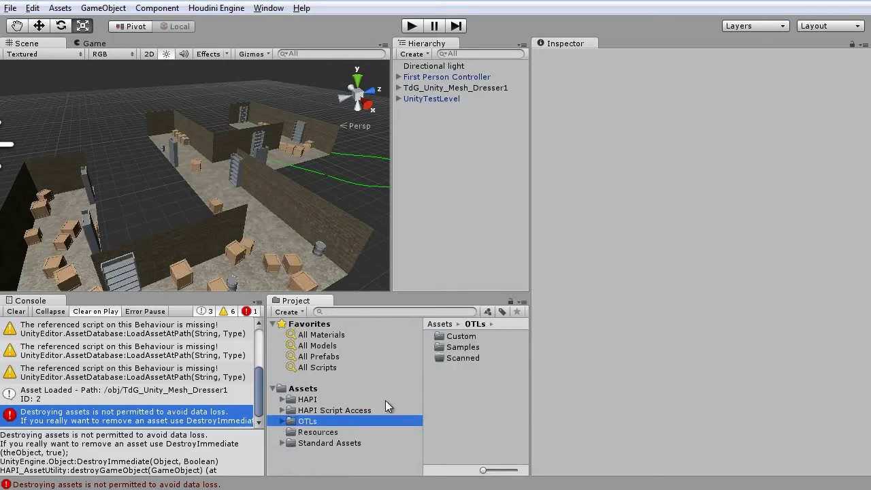
double_click(452, 350)
left_click(325, 432)
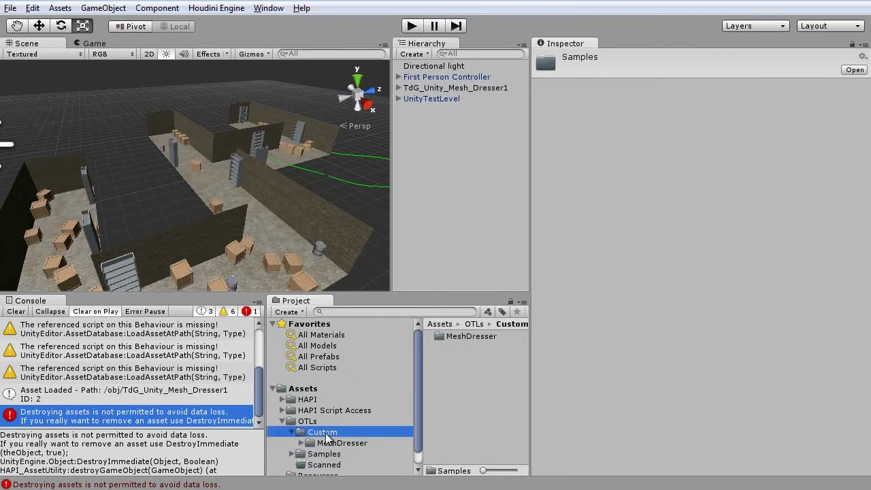
double_click(473, 337)
scroll(486, 359, "down", 3)
left_click_drag(480, 438, 450, 152)
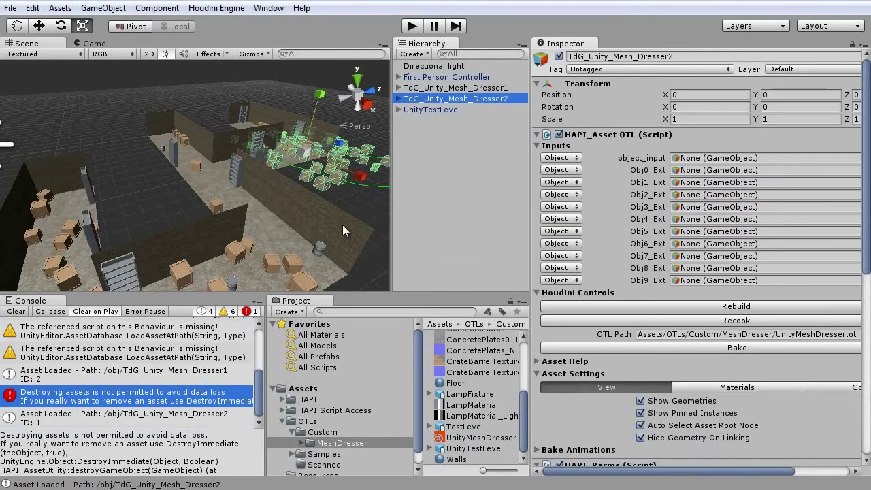
Step: Choose TestLevel.obj from the MeshDresser folder as the Level File of TdG_Unity_Mesh_Dresser2
left_click_drag(285, 162, 158, 175, "alt")
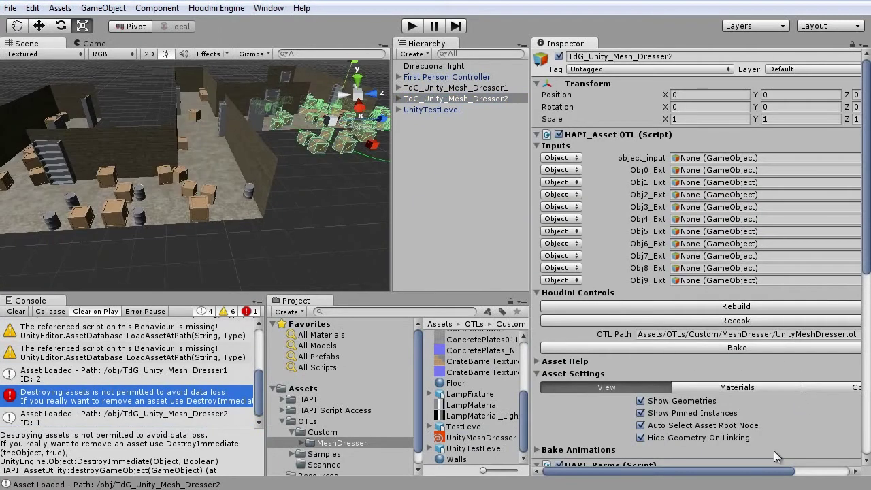
left_click_drag(775, 470, 836, 470)
scroll(858, 408, "down", 5)
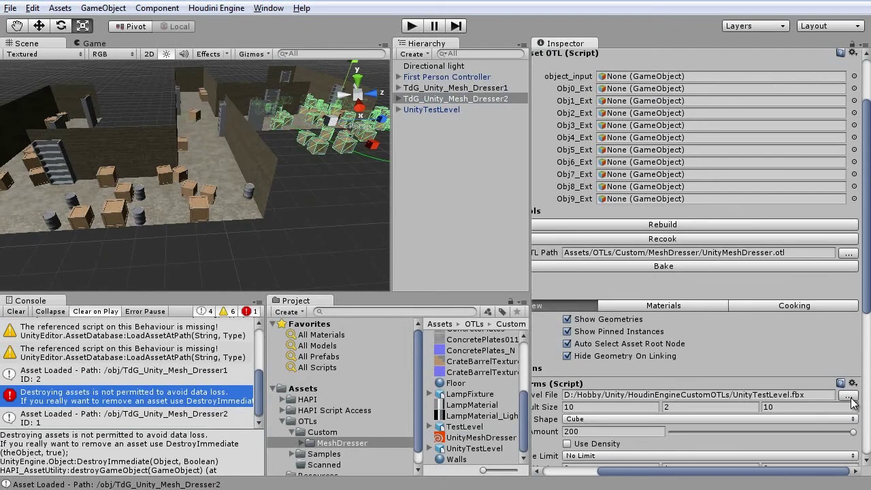
left_click(848, 396)
scroll(855, 200, "up", 1)
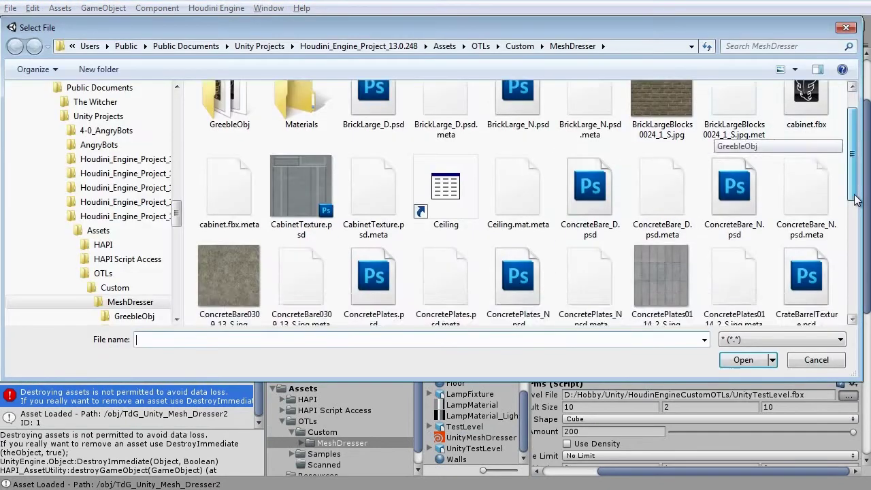
left_click_drag(855, 199, 856, 286)
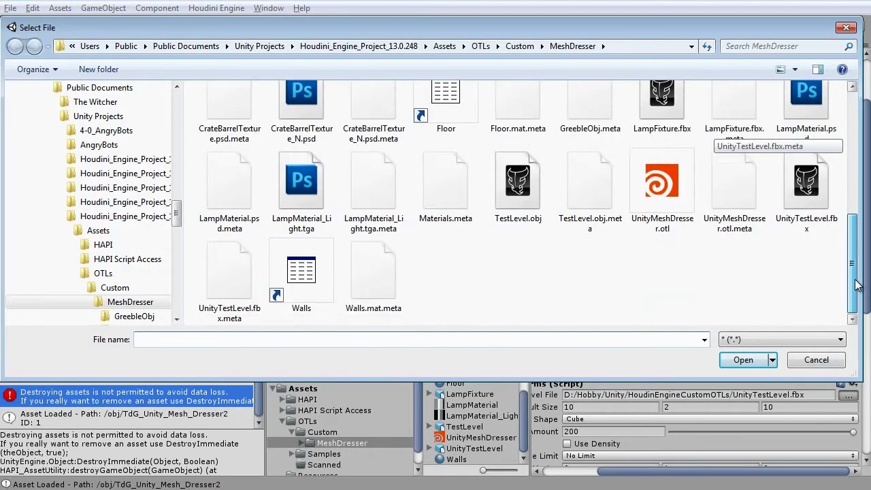
double_click(517, 180)
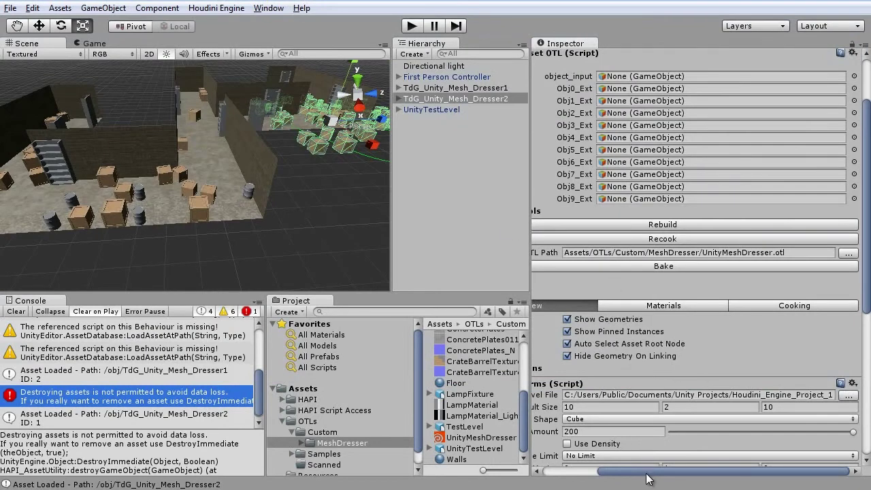
Step: Set the second mesh dresser's Shape to External and view its scattered objects across the level
left_click_drag(646, 478, 597, 478)
left_click(650, 420)
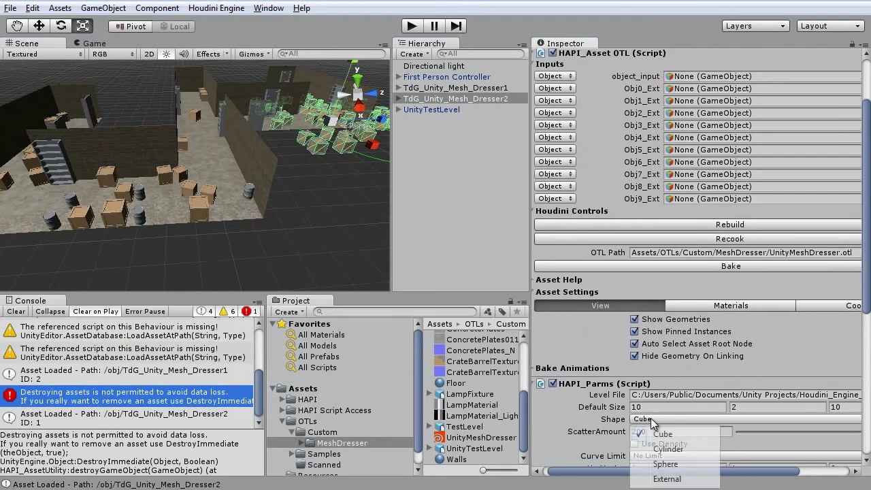
left_click(665, 479)
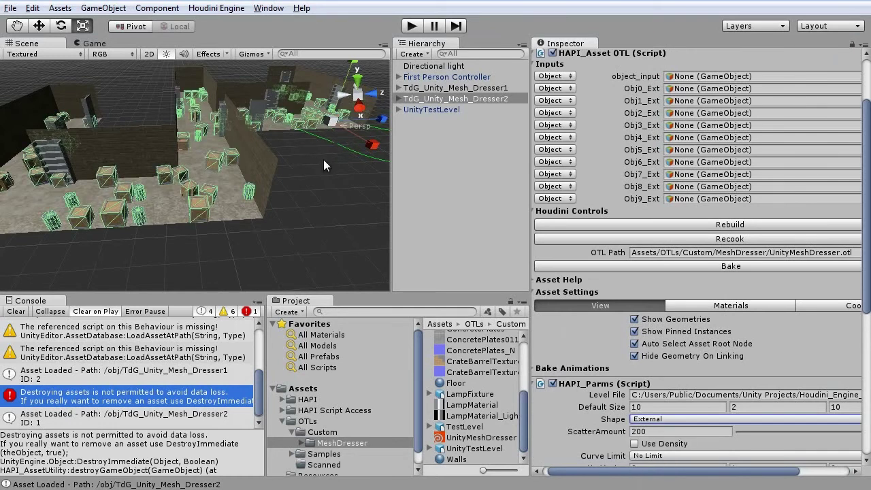
left_click_drag(324, 159, 339, 209, "alt")
middle_click_drag(260, 120, 197, 63, "alt")
Step: Set Object1's Occurrence to 0 on the second mesh dresser and check the remaining crates in the level
left_click_drag(865, 267, 866, 307)
scroll(746, 384, "down", 7)
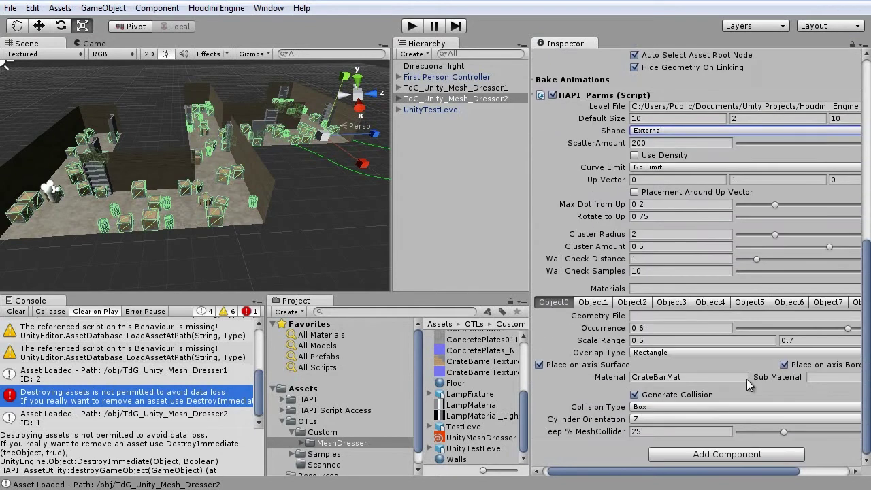
left_click(592, 302)
left_click(579, 327)
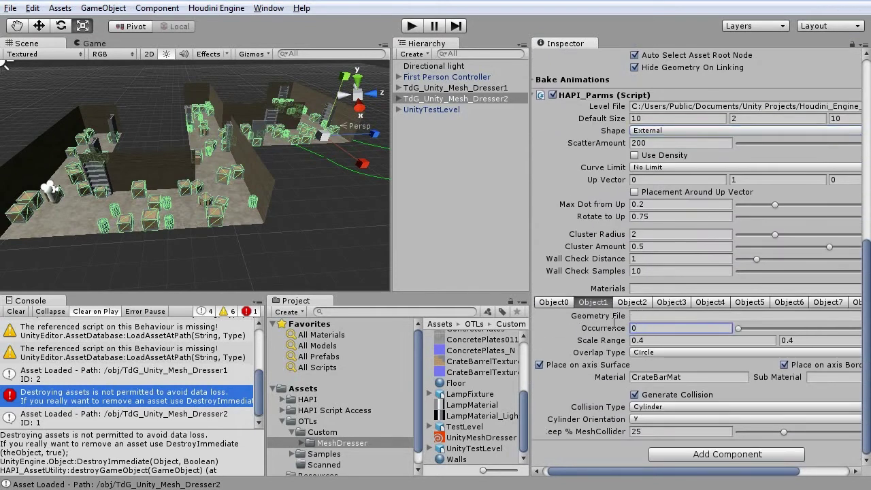
left_click_drag(270, 279, 235, 241, "alt")
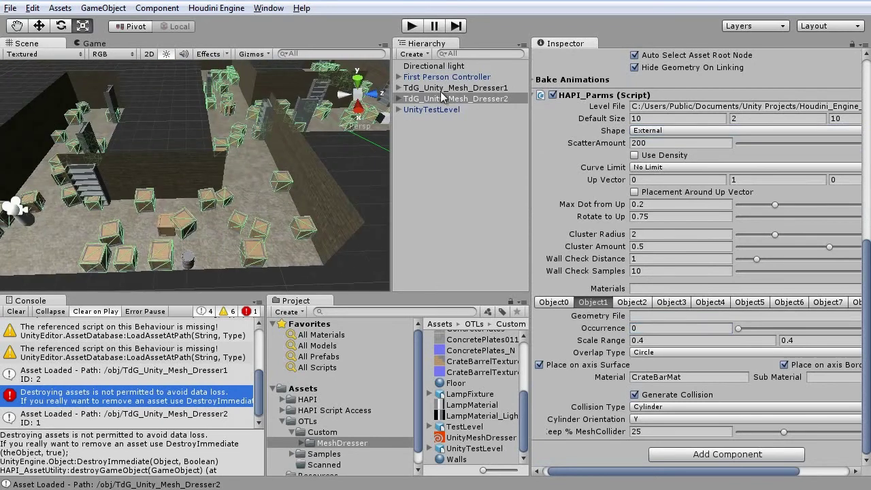
left_click_drag(323, 175, 252, 172, "alt")
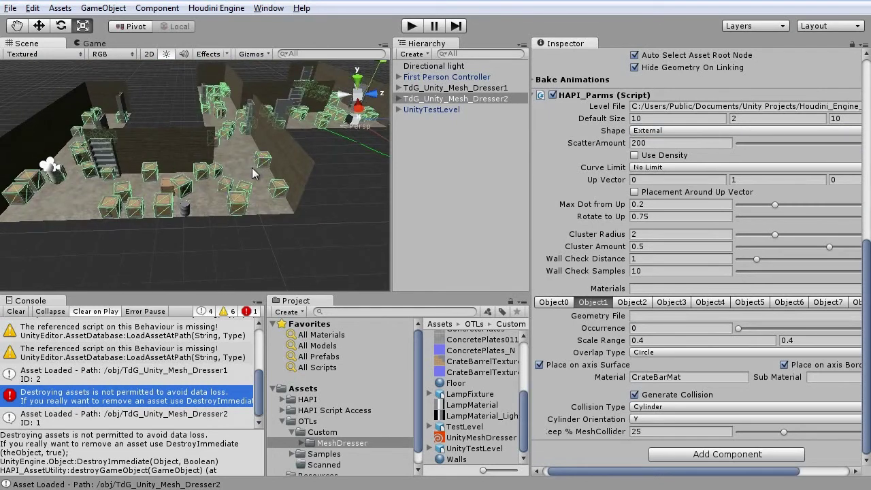
Step: Choose LampFixture.fbx from the Assets/OTLs/Custom/MeshDresser folder as the scattered object's Geometry File and inspect its placement in the level
left_click(763, 317)
left_click_drag(739, 471, 799, 471)
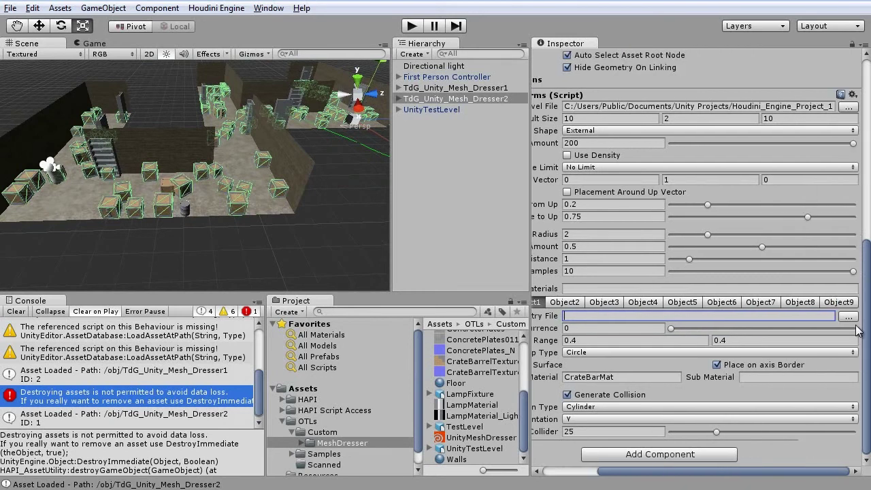
left_click(848, 319)
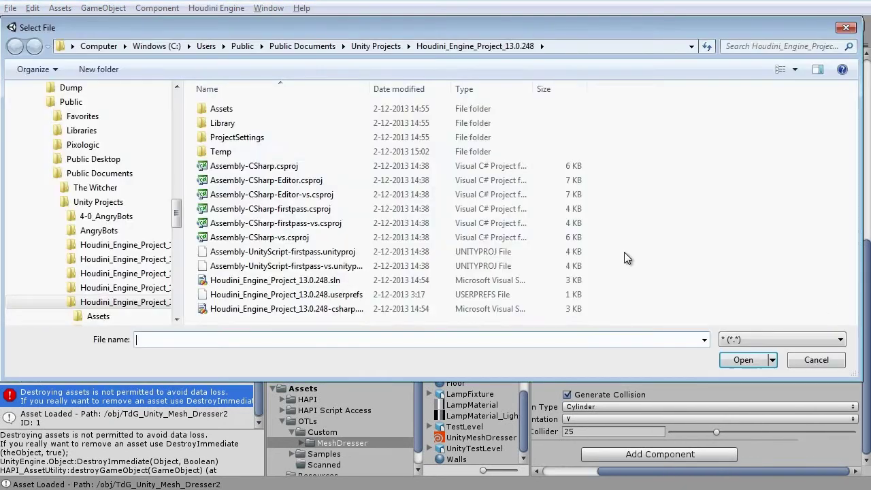
double_click(220, 109)
double_click(220, 137)
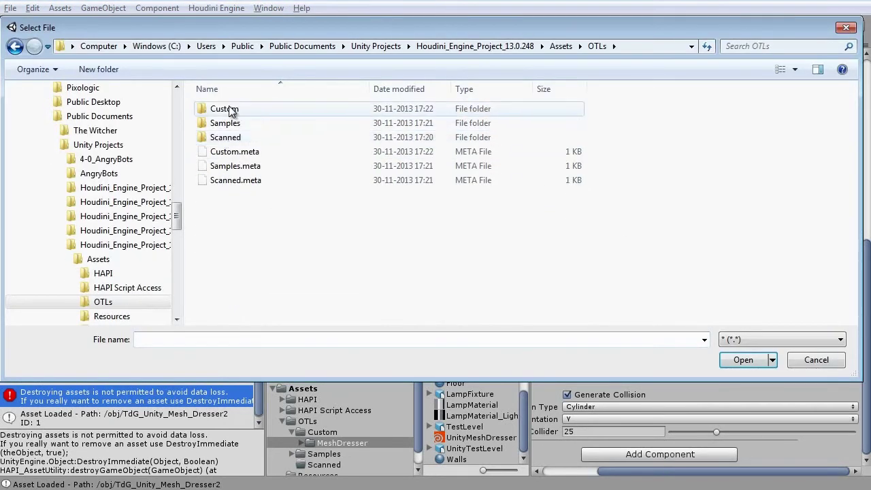
double_click(230, 109)
double_click(231, 111)
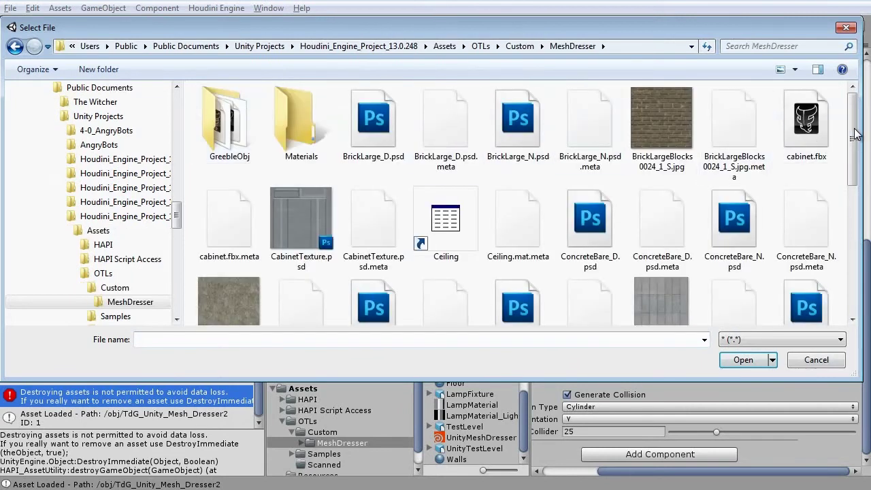
scroll(767, 123, "down", 5)
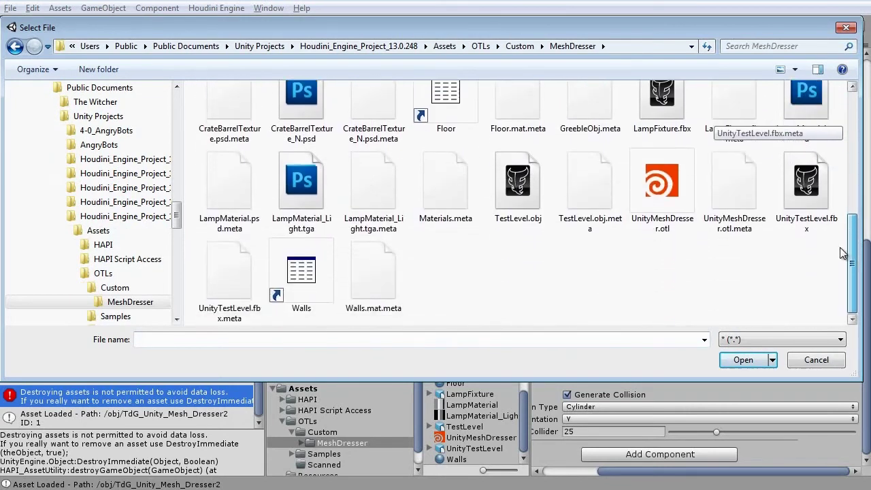
left_click(680, 129)
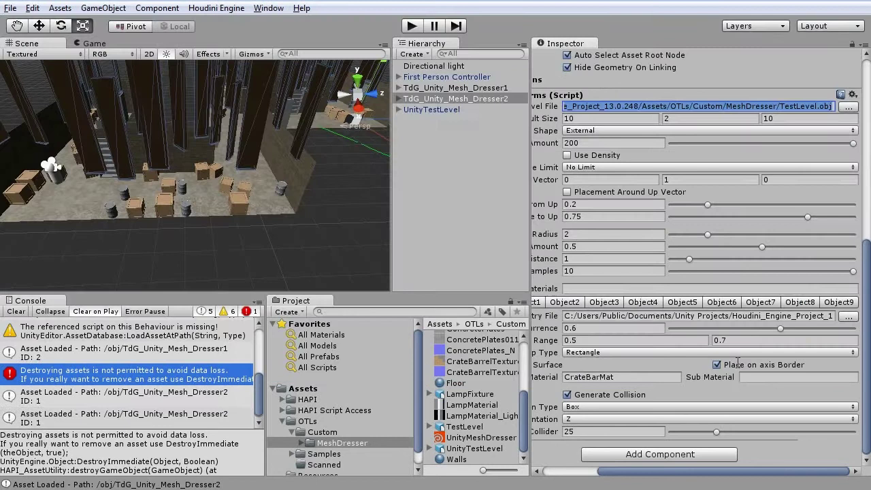
left_click_drag(304, 176, 219, 101, "alt")
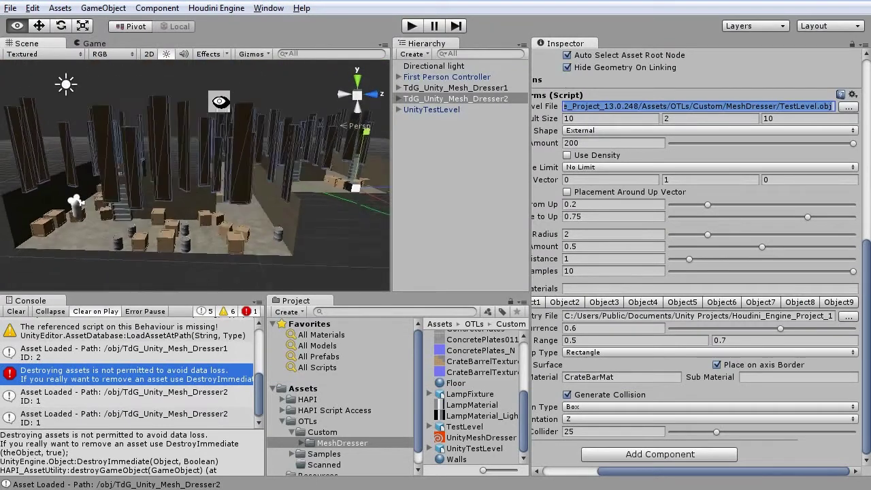
Step: Turn off Generate Collision for the lamp fixtures on the second mesh dresser and inspect a hanging lamp up close
mouse_move(136, 180)
left_mouse_down("alt")
mouse_move(220, 184)
mouse_move(148, 183)
left_mouse_up("alt")
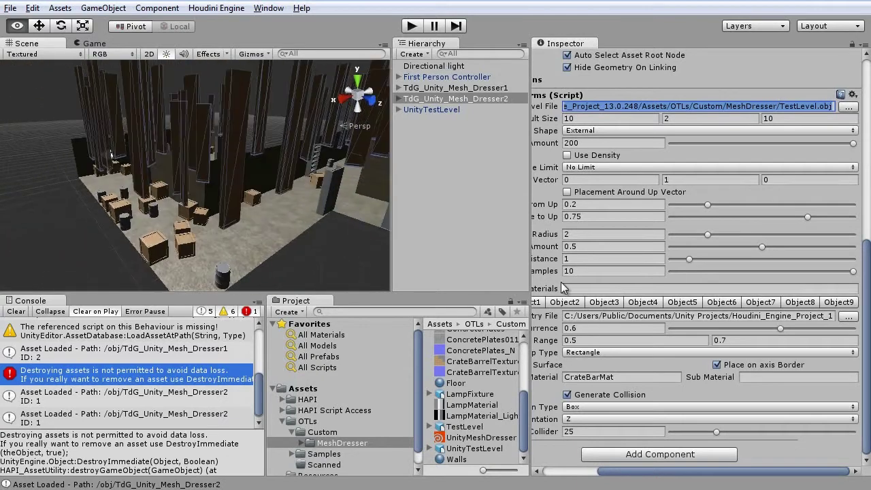
scroll(695, 226, "up", 3)
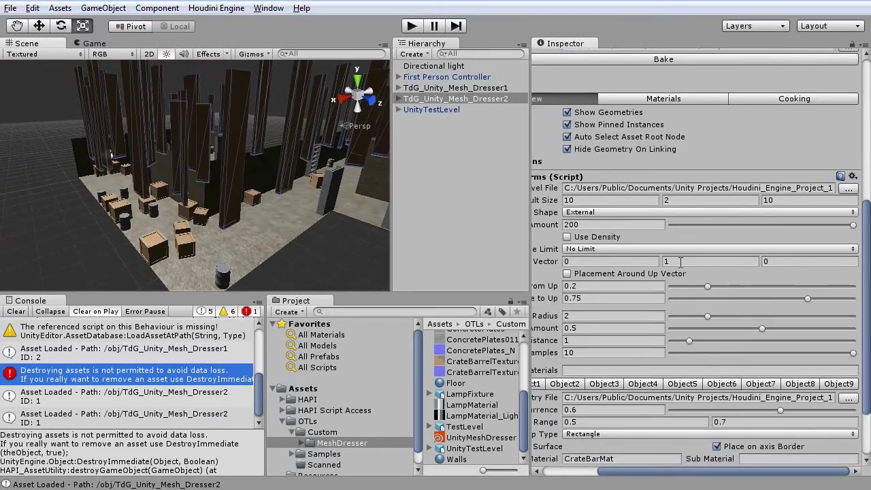
left_click_drag(230, 235, 340, 270, "alt")
scroll(646, 428, "down", 3)
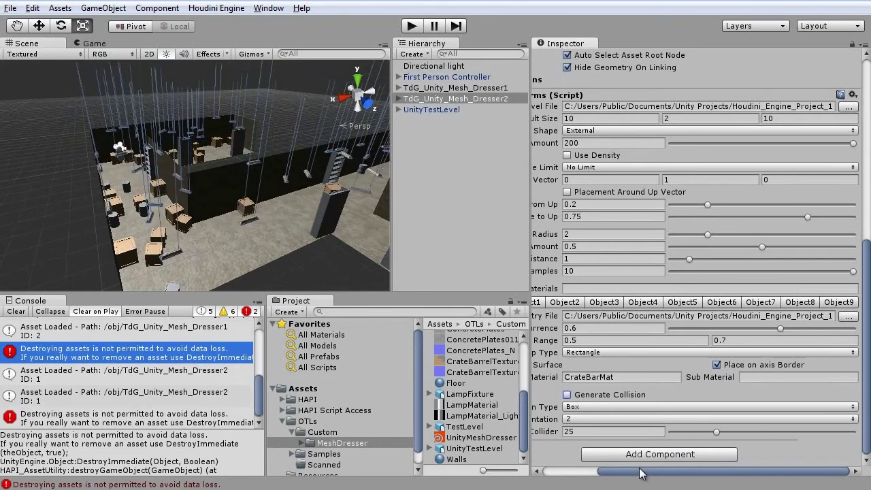
left_click_drag(367, 196, 177, 198, "alt")
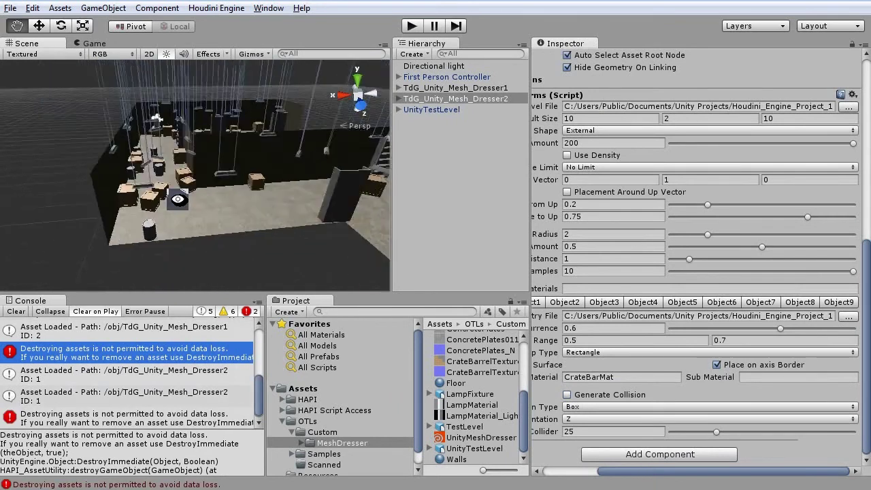
scroll(175, 199, "up", 8)
middle_click_drag(200, 188, 169, 197, "alt")
scroll(200, 196, "up", 4)
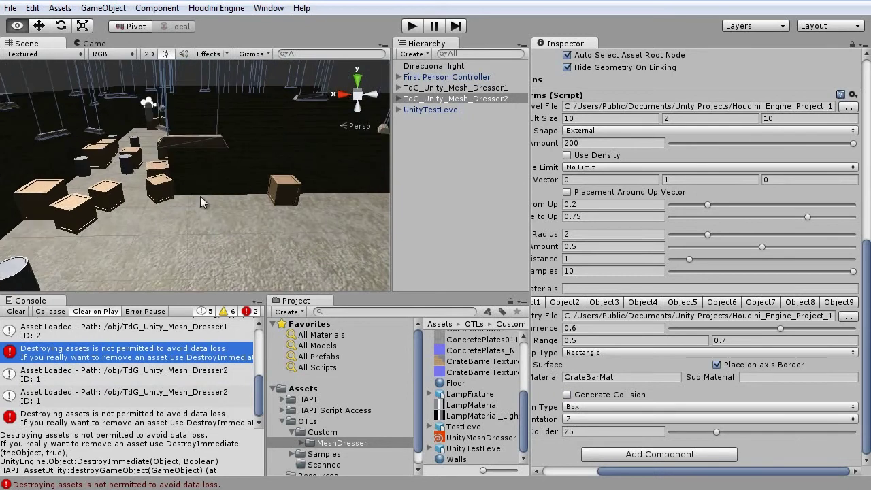
middle_click_drag(199, 168, 243, 206)
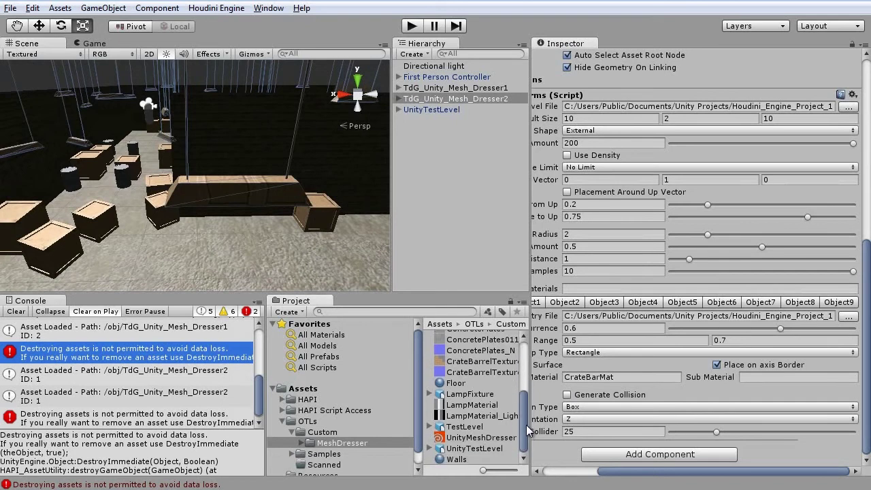
Step: Look up the LampFixture material in the Resources folder and set it as Object0's Material on TdG_Unity_Mesh_Dresser2
scroll(344, 426, "down", 1)
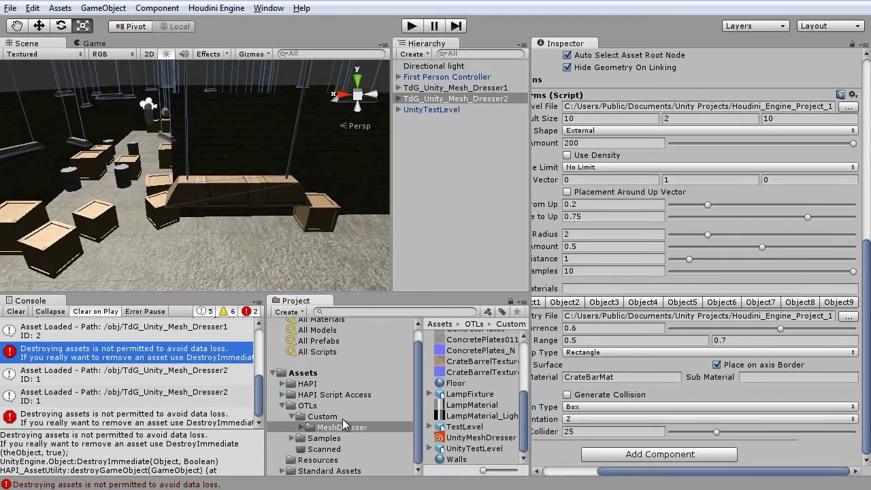
left_click(312, 460)
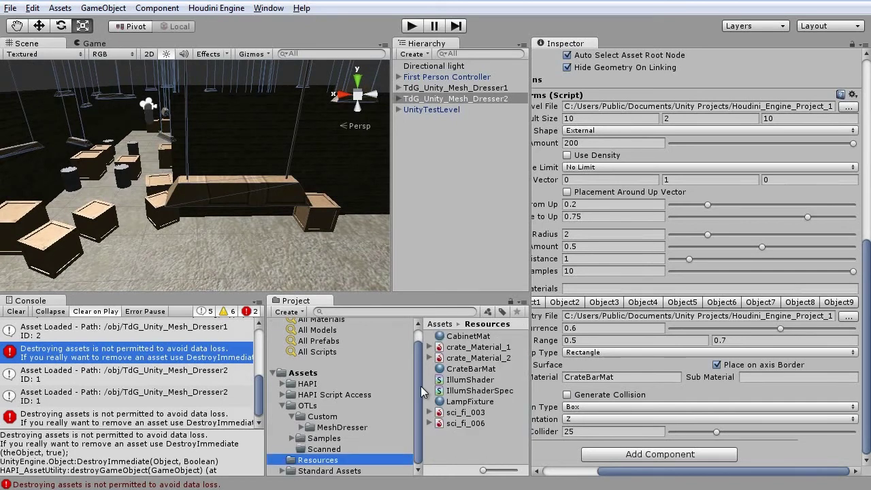
left_click(462, 403)
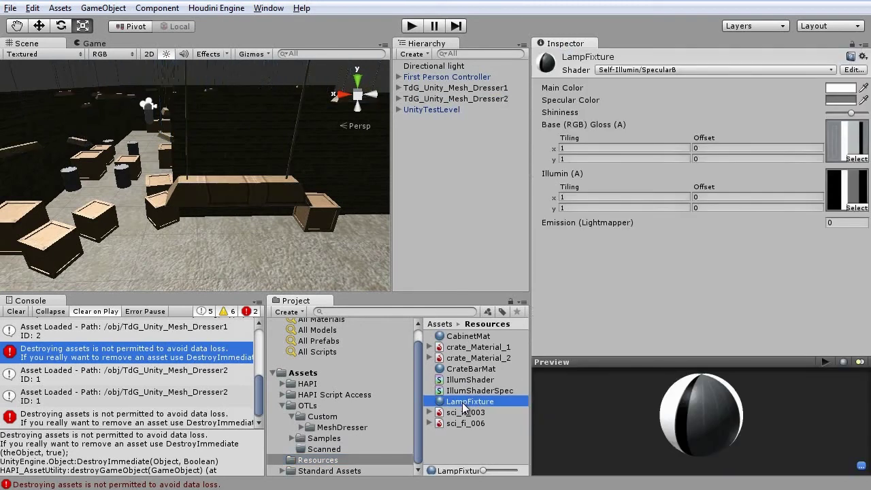
left_click(438, 101)
scroll(700, 377, "down", 5)
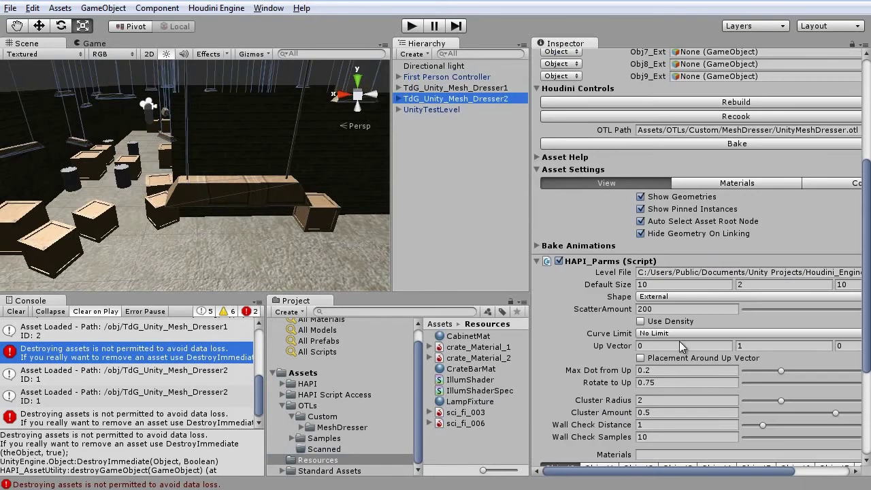
scroll(680, 304, "down", 5)
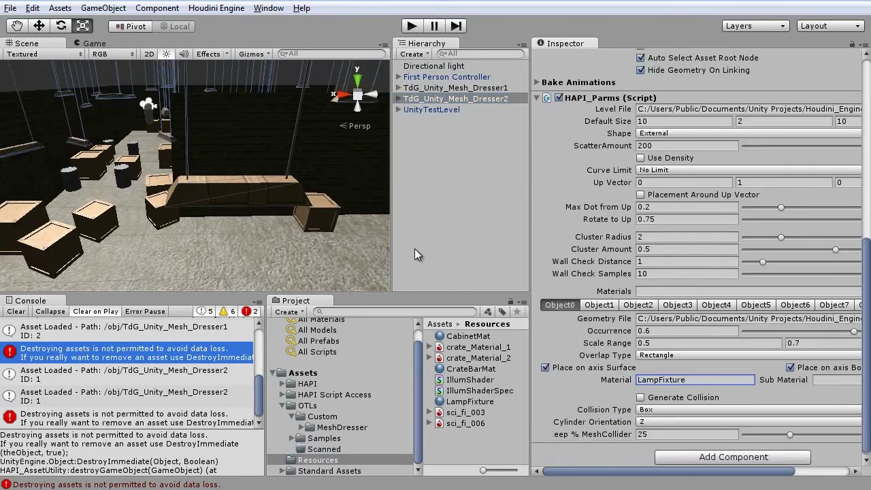
left_click_drag(108, 168, 389, 202, "alt")
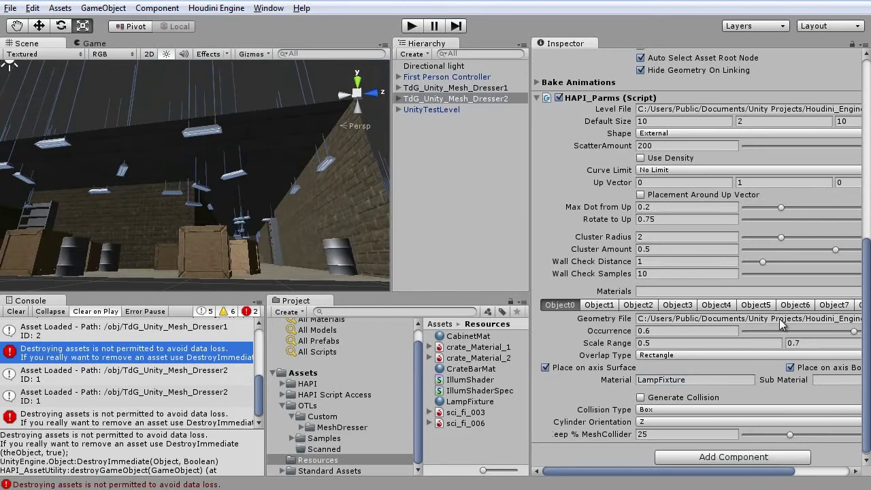
Step: Turn off Place on axis Border for the lamp fixtures and set their maximum Scale Range to 0.5
scroll(780, 320, "down", 1)
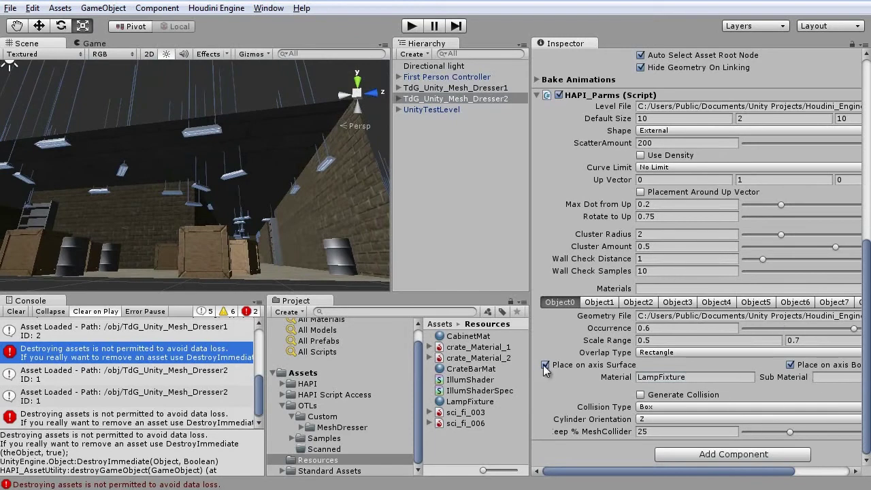
left_click(704, 483)
left_click_drag(746, 476, 800, 476)
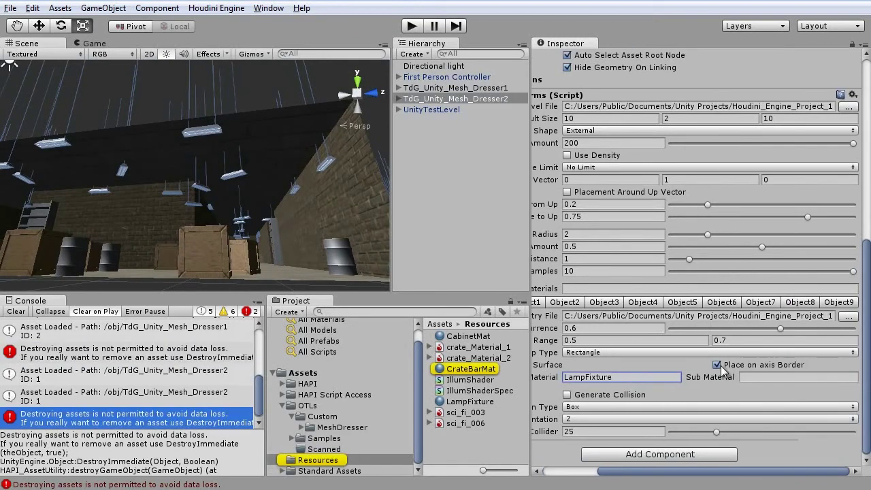
right_click_drag(231, 183, 399, 141)
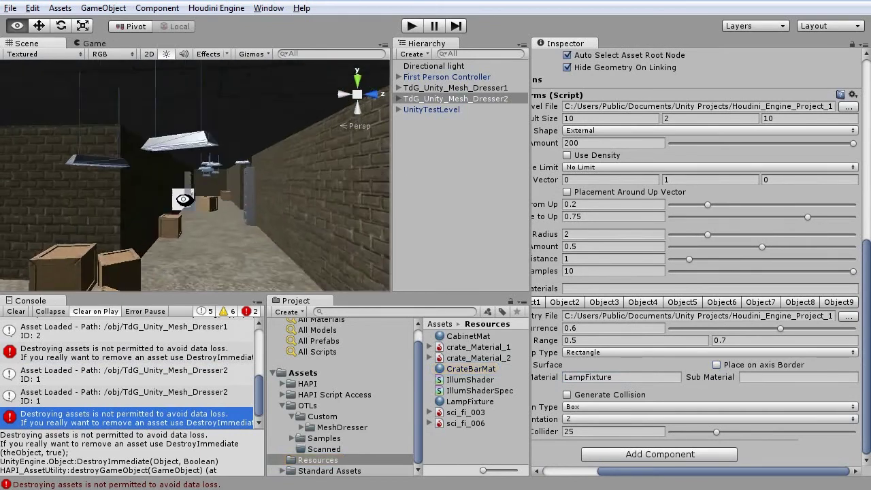
right_click_drag(220, 189, 470, 274)
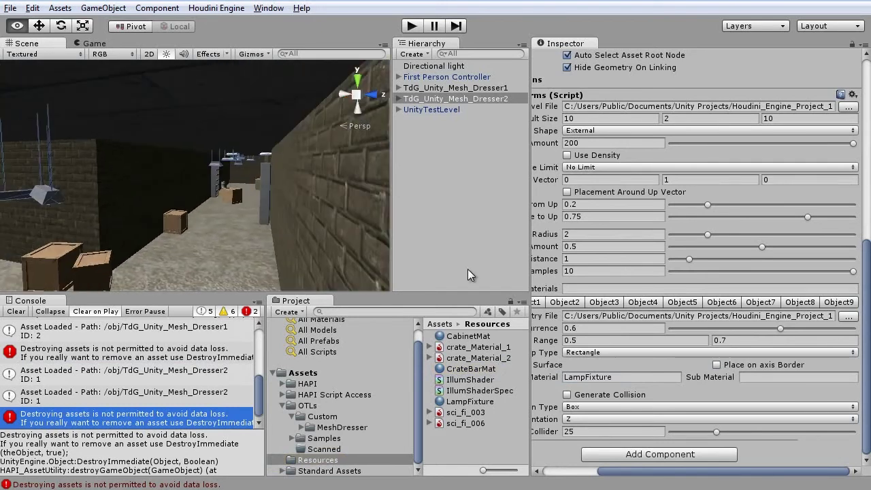
left_click_drag(366, 297, 366, 267)
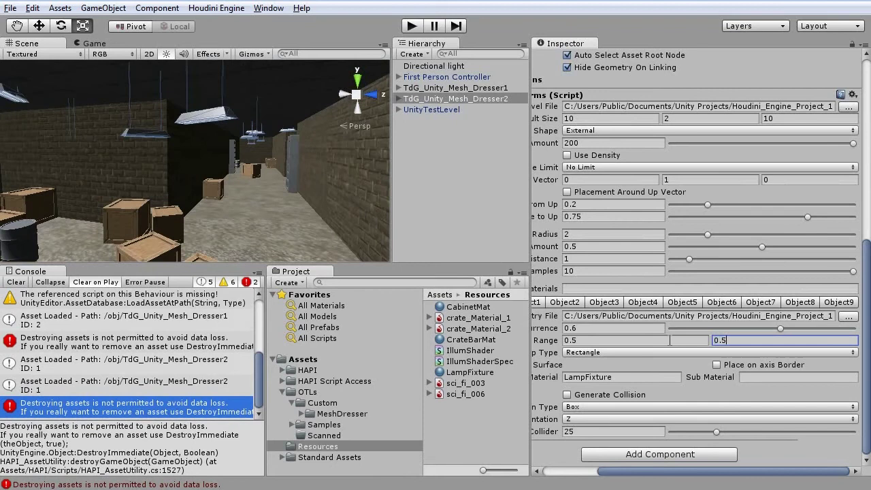
right_click_drag(304, 168, 227, 192)
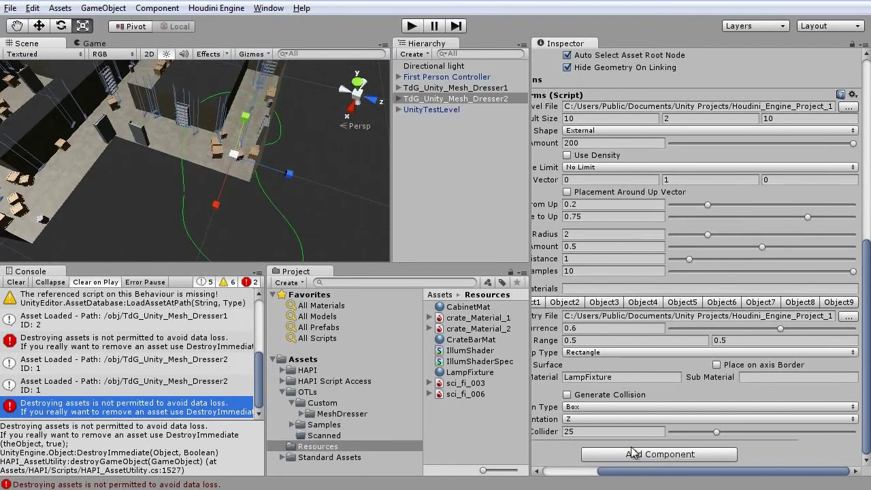
Step: Set the second mesh dresser's Curve Limit to Only Inside Curve and inspect the lamp distribution around the curve
left_click_drag(621, 471, 566, 470)
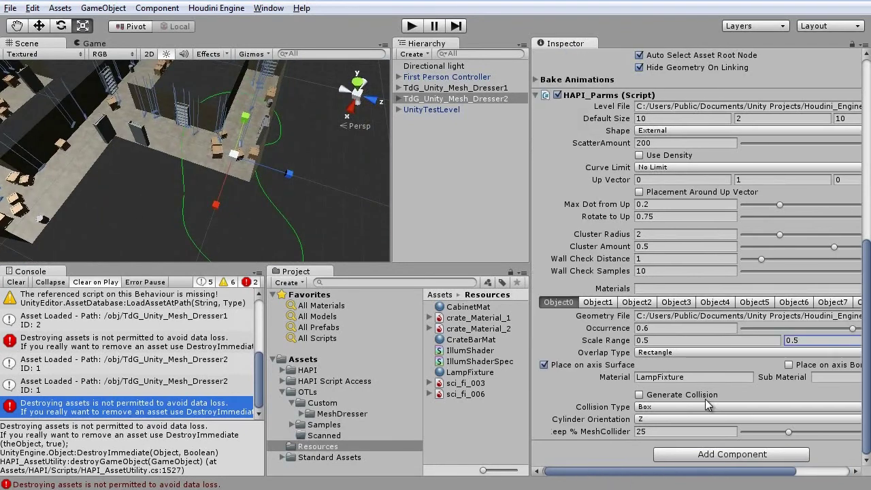
left_click(668, 167)
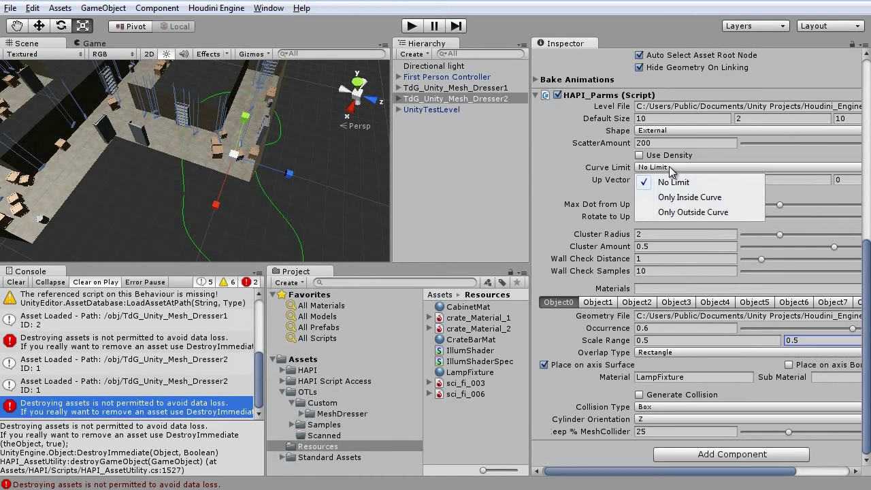
left_click(689, 198)
left_click_drag(193, 213, 277, 205, "alt")
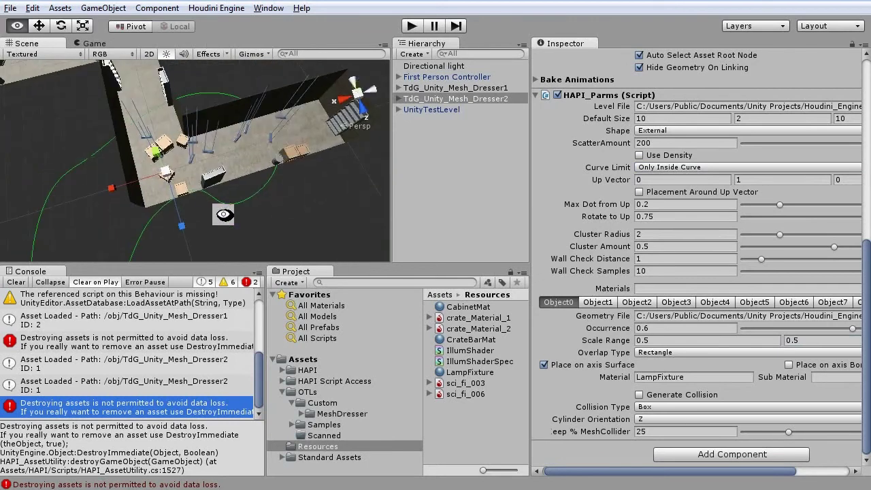
left_click_drag(223, 214, 259, 222, "alt")
middle_click_drag(259, 221, 297, 163, "alt")
middle_click_drag(270, 195, 178, 226, "alt")
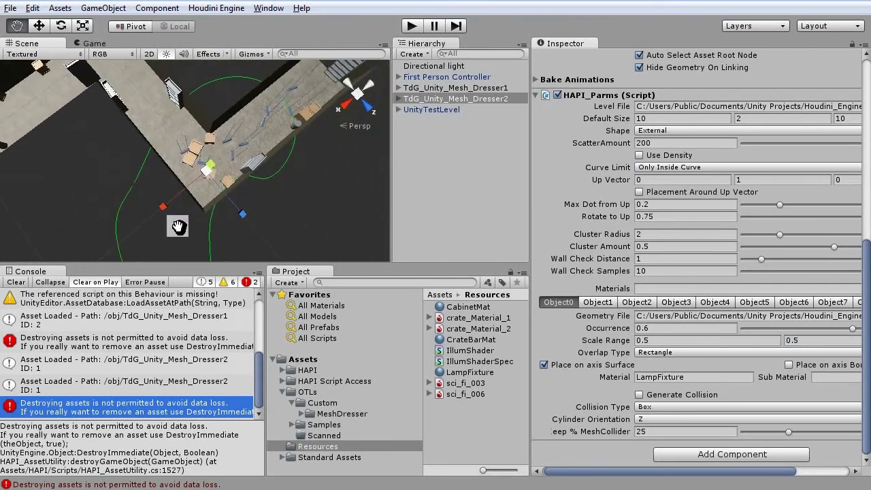
left_click_drag(177, 226, 194, 227)
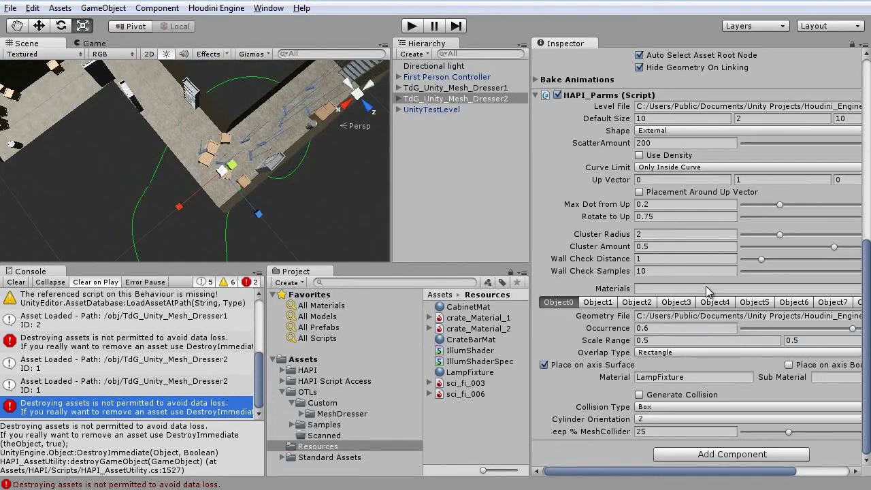
Step: Set Curve Limit back to No Limit, view the lamps across the whole level, and deselect the mesh dresser
left_click(704, 166)
left_click(702, 181)
left_click_drag(136, 180, 309, 160, "alt")
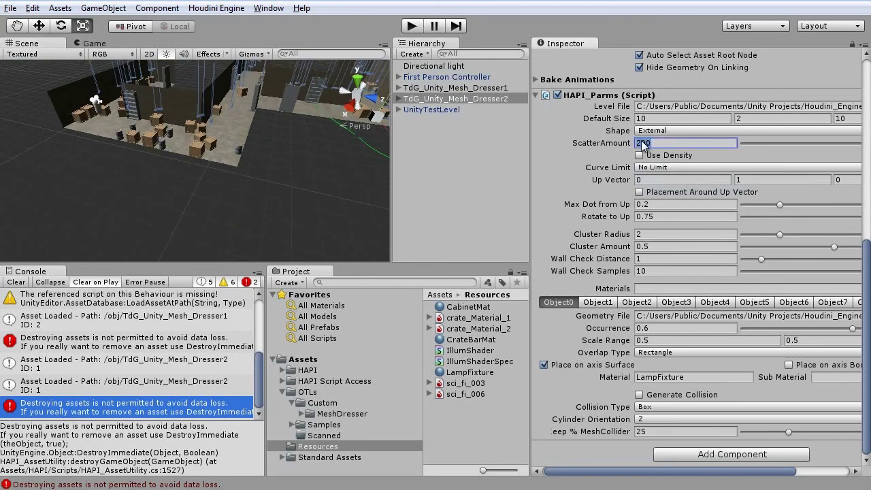
left_click_drag(324, 213, 267, 232, "alt")
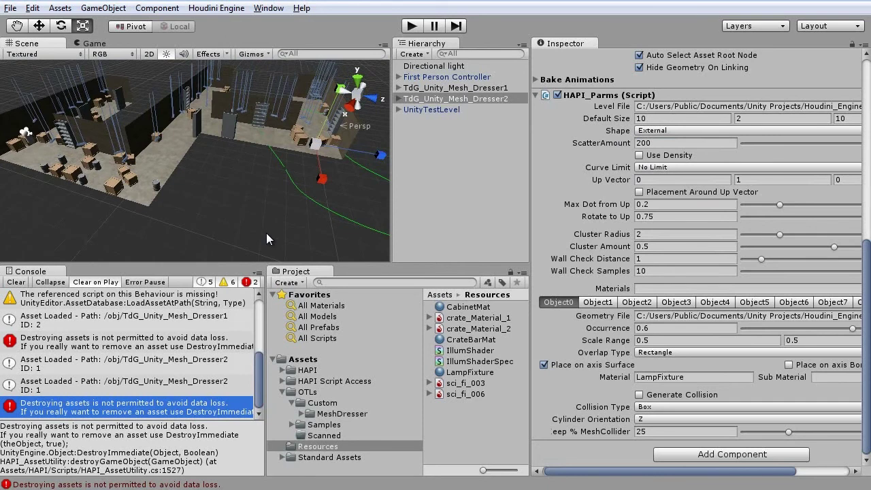
left_click_drag(253, 179, 261, 123, "alt")
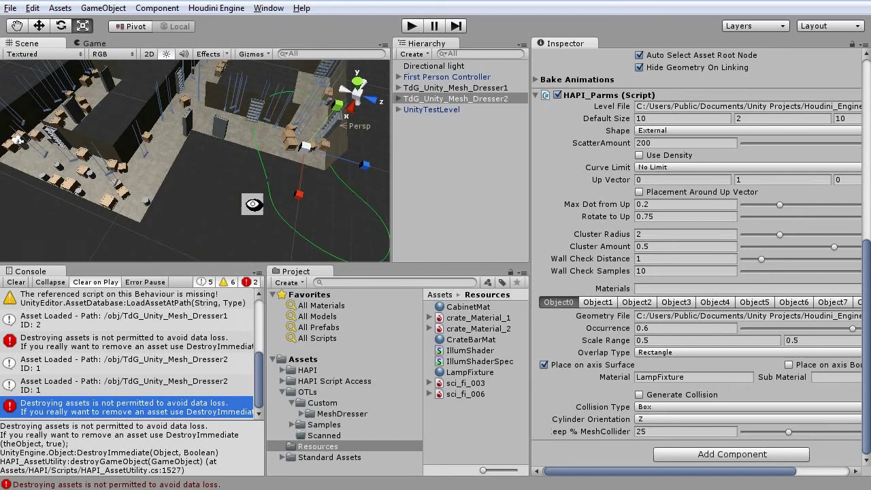
left_click_drag(253, 204, 226, 228, "alt")
left_click(226, 228)
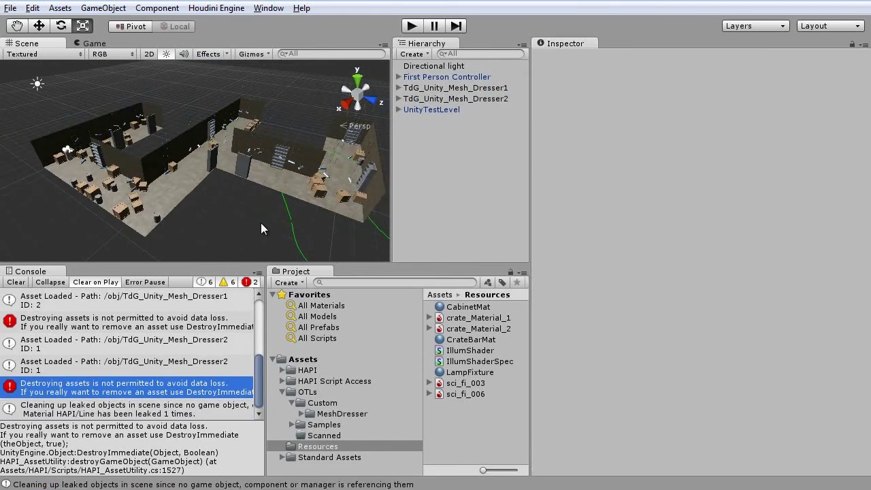
Step: Run the game and walk through the level in first person to examine the crates, cabinets and hanging lamps
left_click(411, 27)
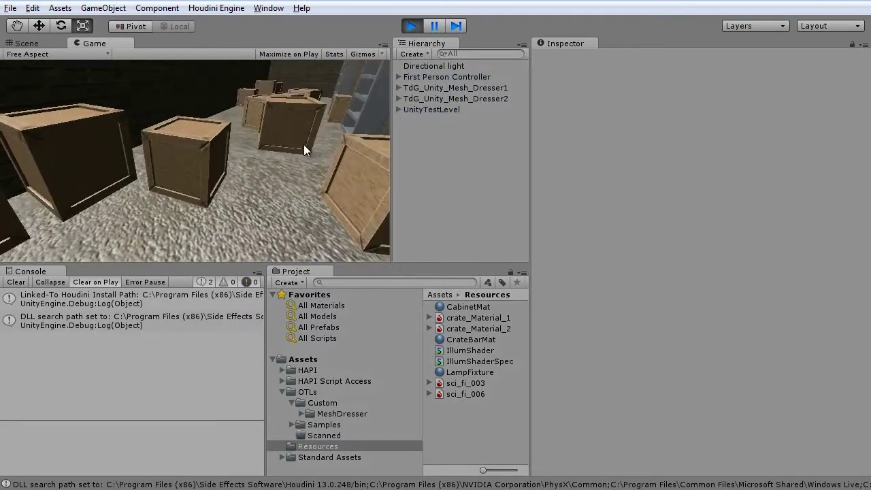
key("w")
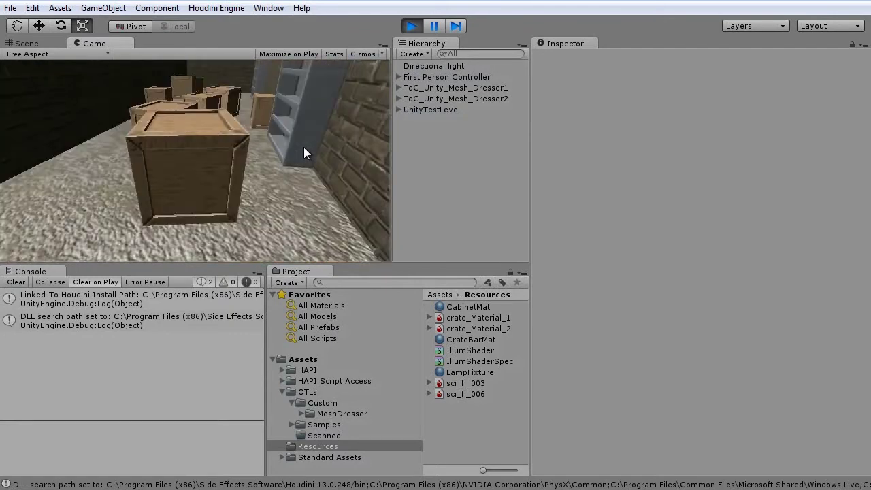
key("w")
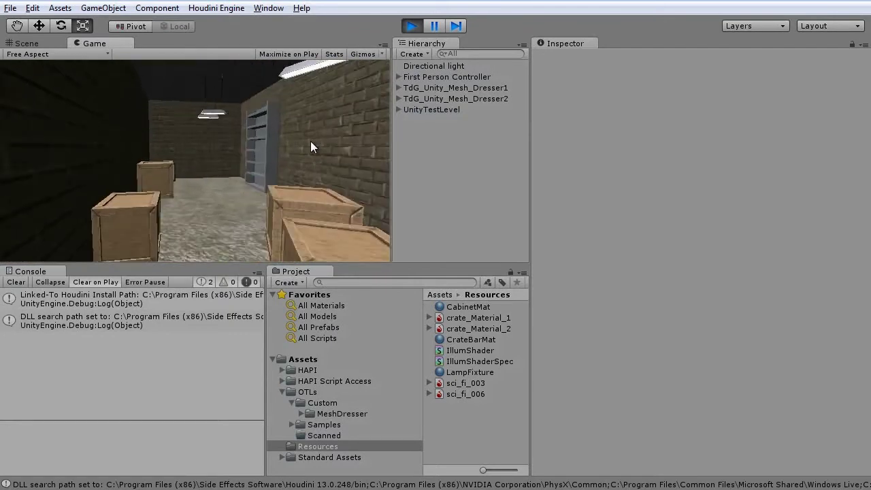
key("w")
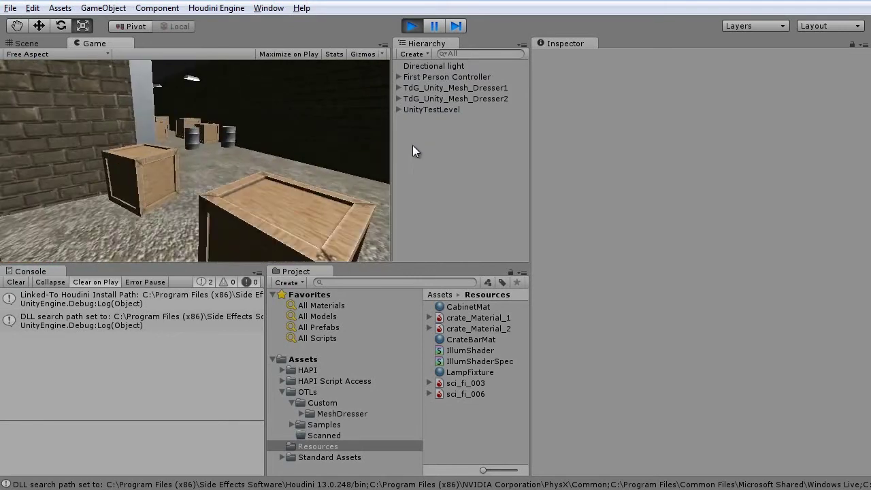
key("w")
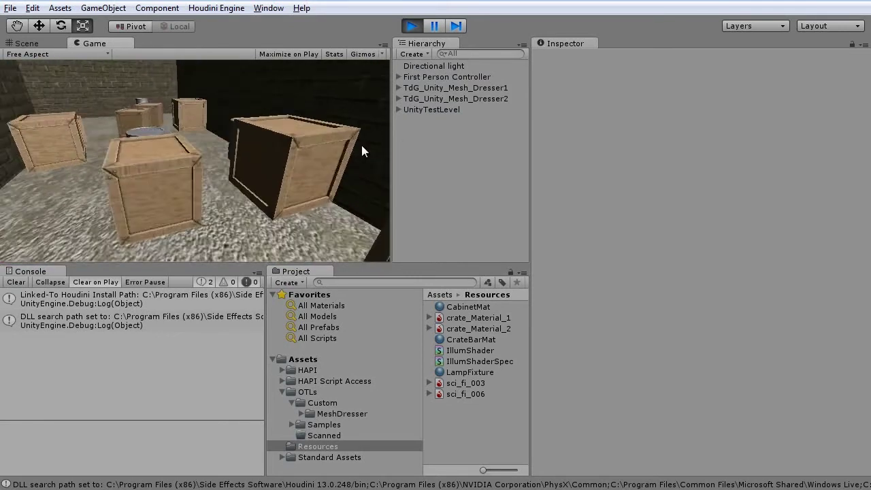
key("space")
key("w")
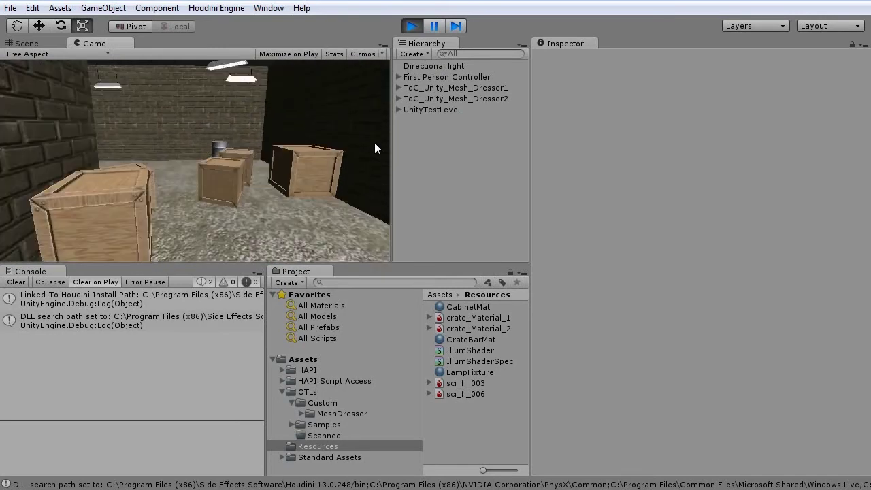
key("w")
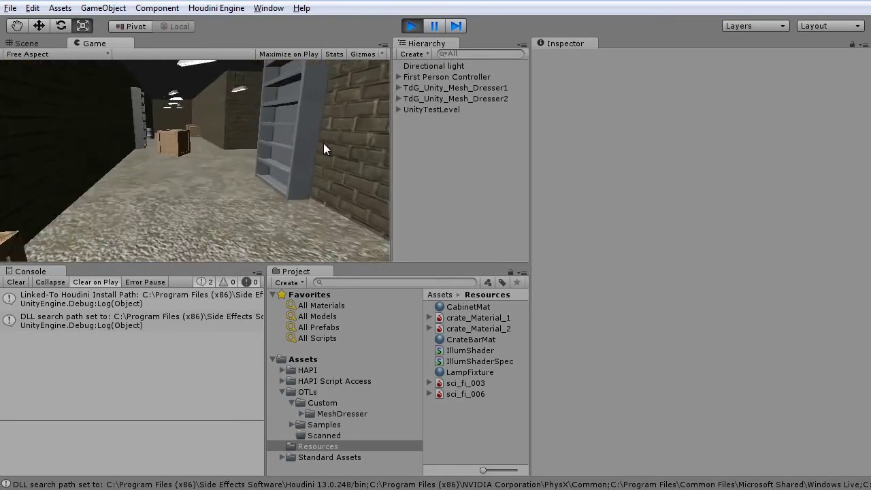
key("w")
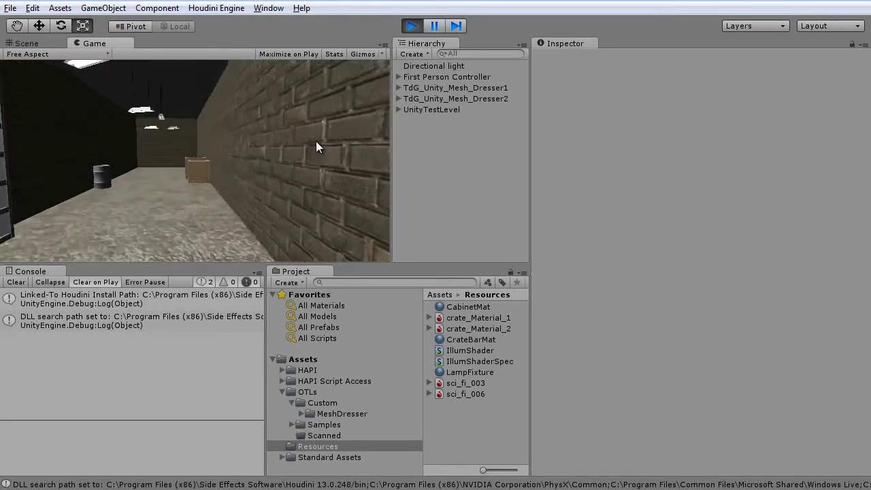
Step: Continue the first-person walk through the level's corridors to examine the placement of crates, barrels, shelving cabinets and ceiling lamps
key("w")
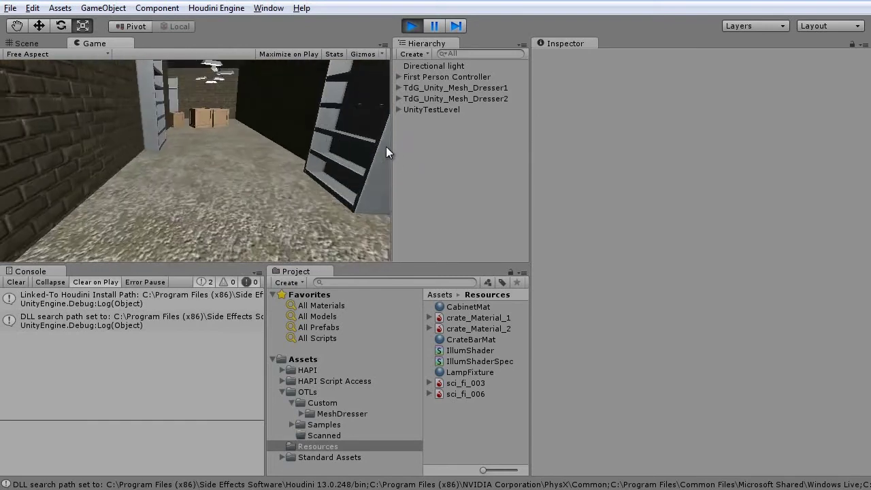
key("w")
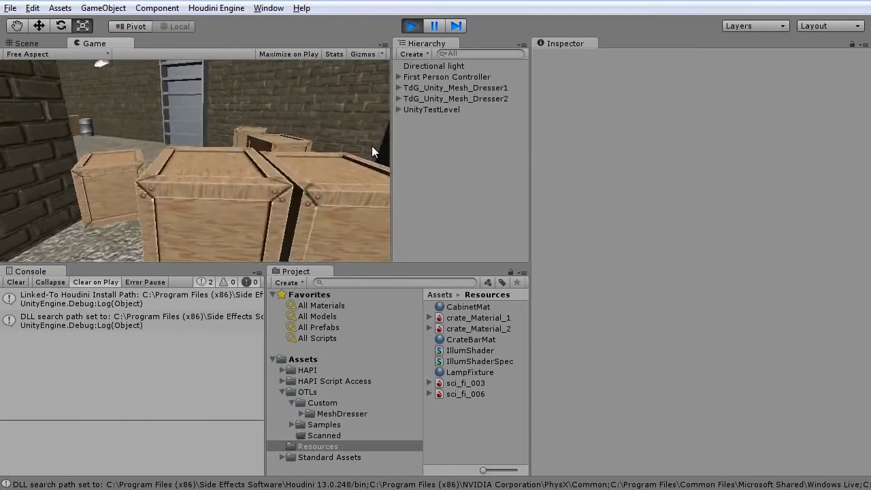
key("w")
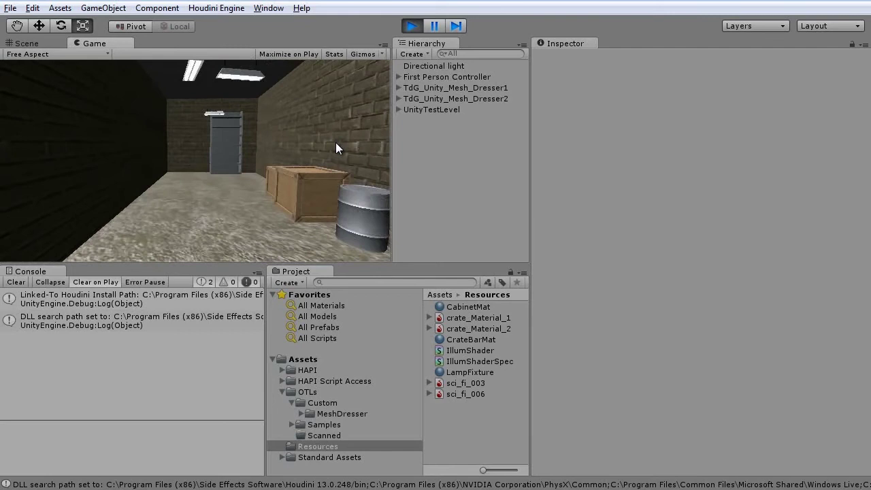
key("w")
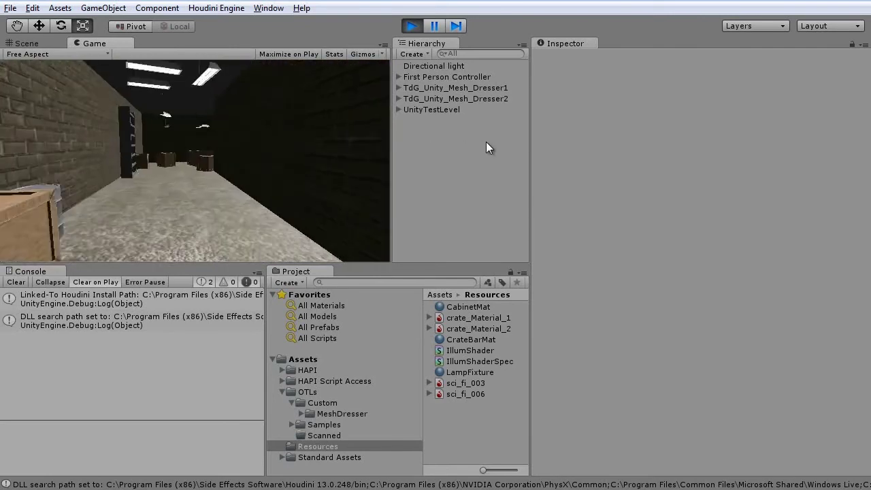
key("w")
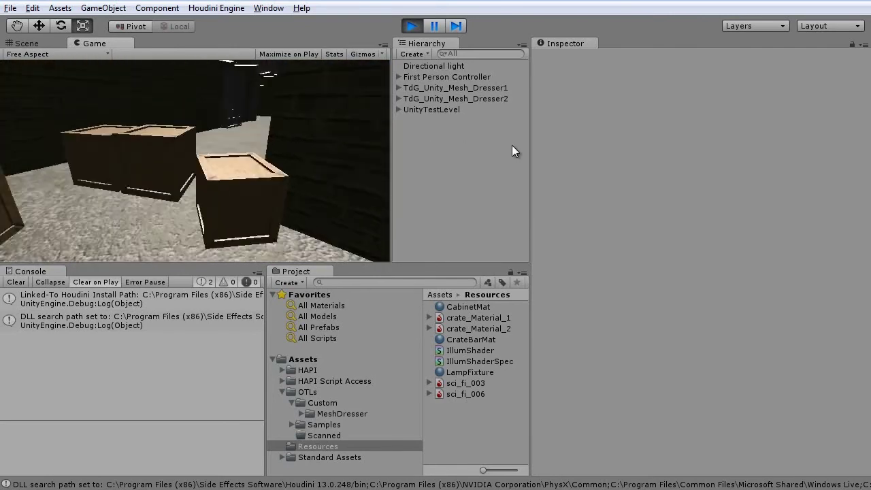
key("w")
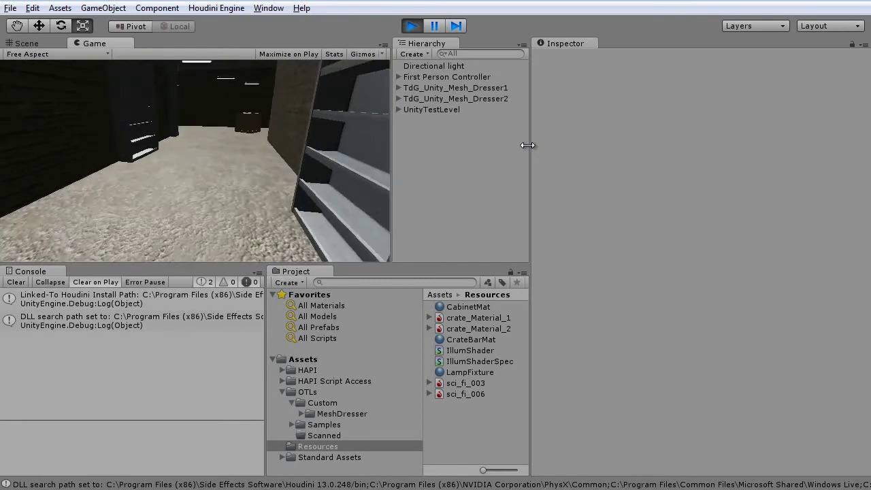
key("w")
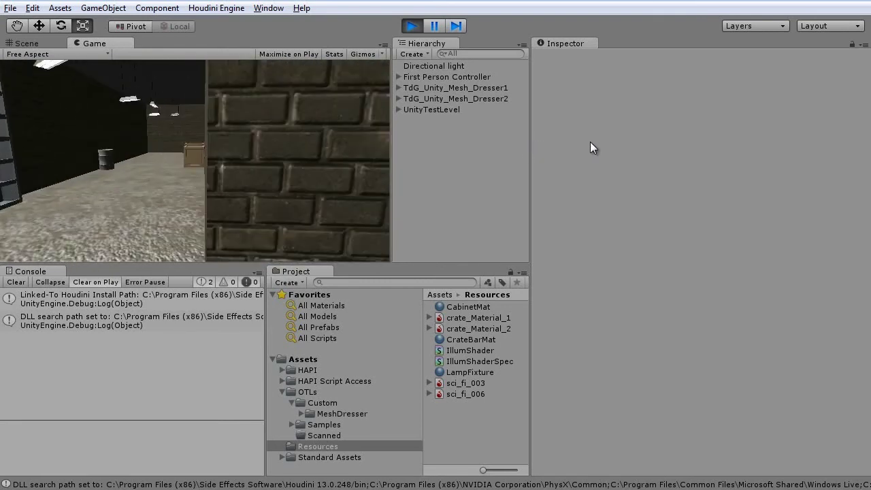